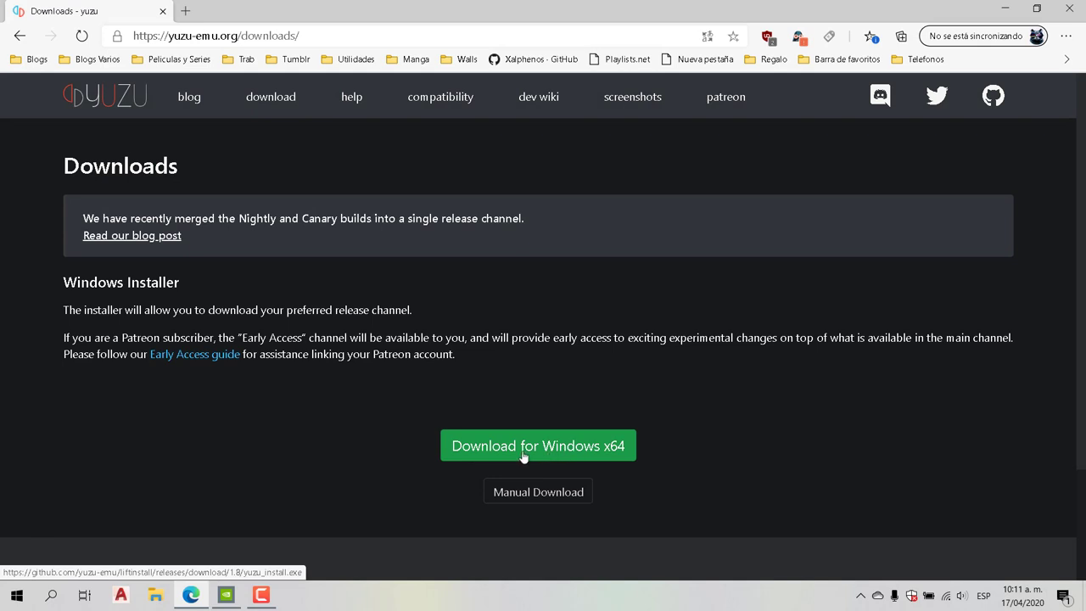
Reveal the manual download options on the yuzu downloads page and review the listed Mainline builds.
click(548, 498)
scroll(713, 443, down, 2)
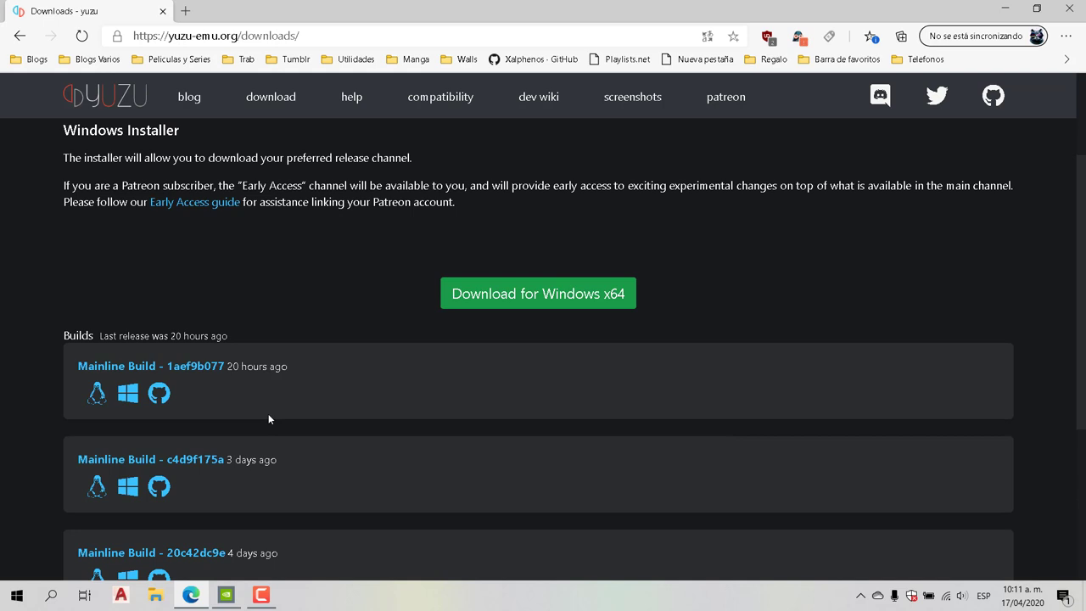
scroll(279, 408, down, 2)
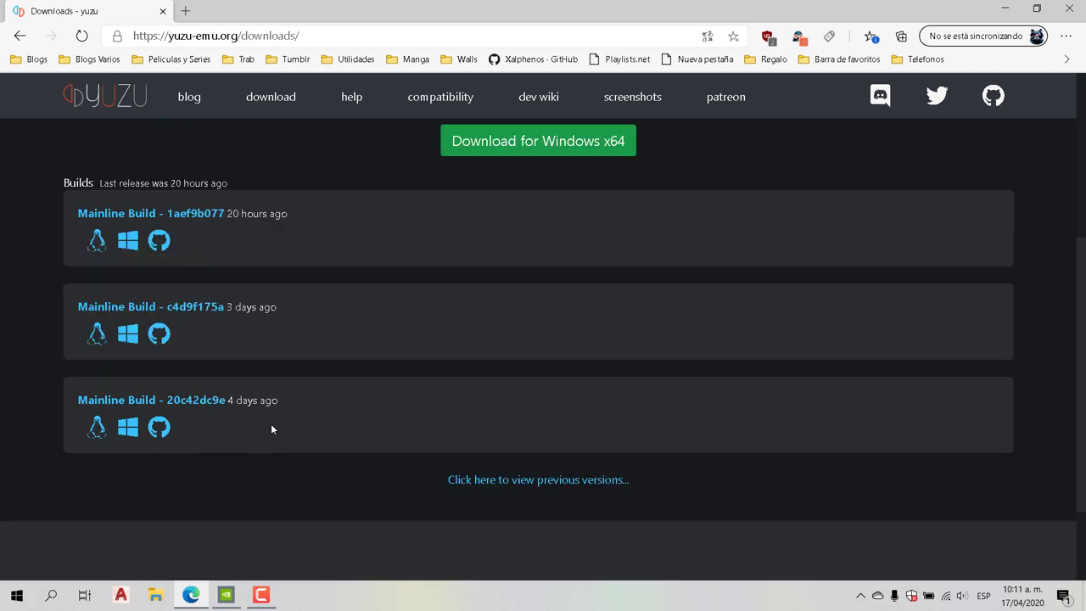
scroll(409, 373, up, 3)
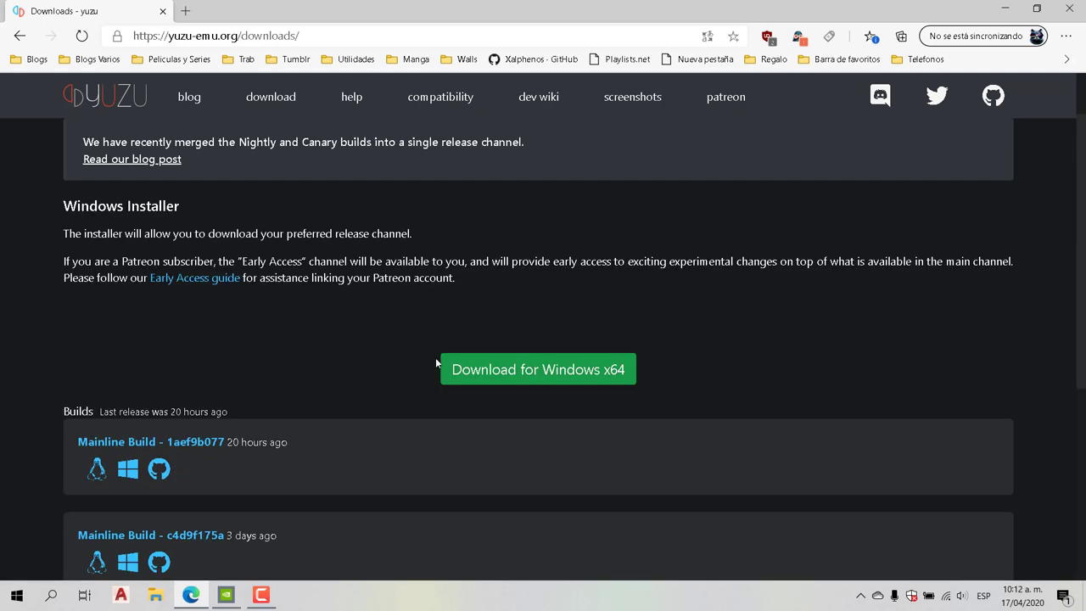
Download the yuzu installer for Windows x64 and run it, minimizing the browser.
click(566, 378)
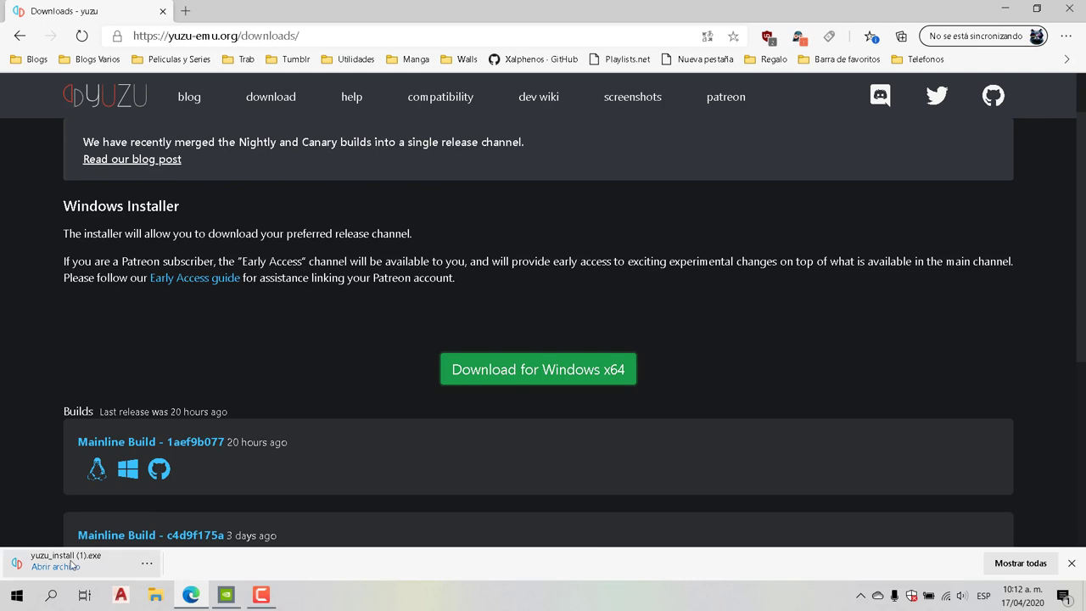
click(72, 565)
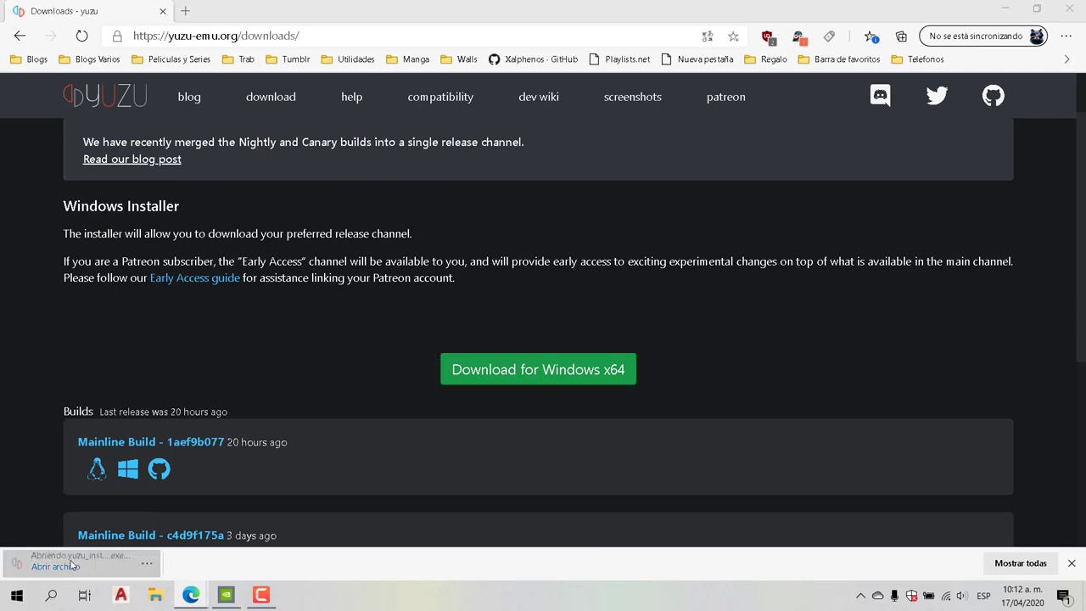
click(1002, 10)
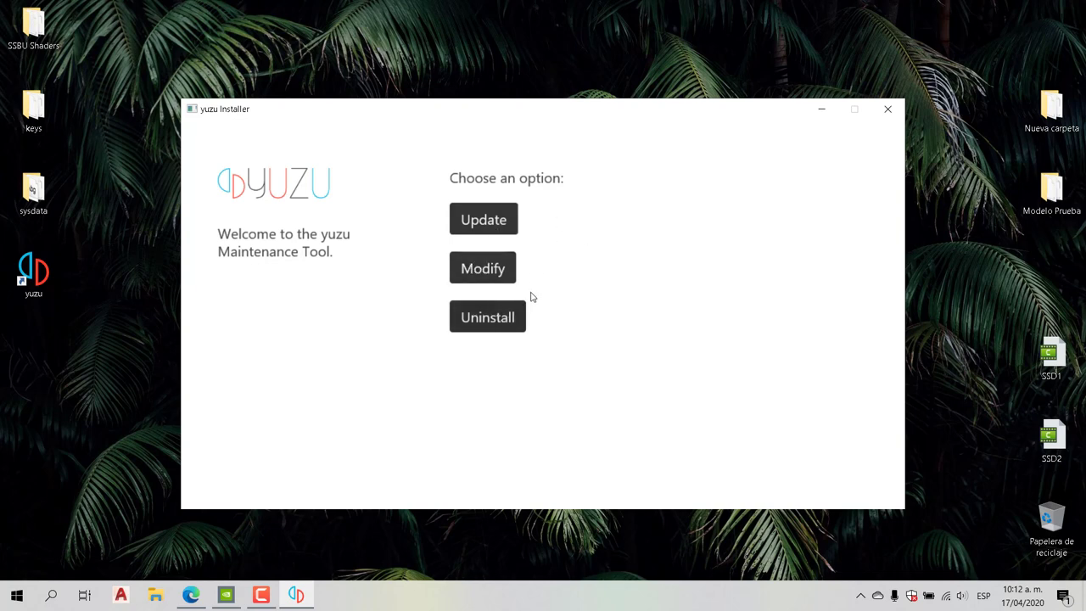
Update yuzu through its maintenance tool, exit the tool, and launch yuzu from the desktop.
click(493, 229)
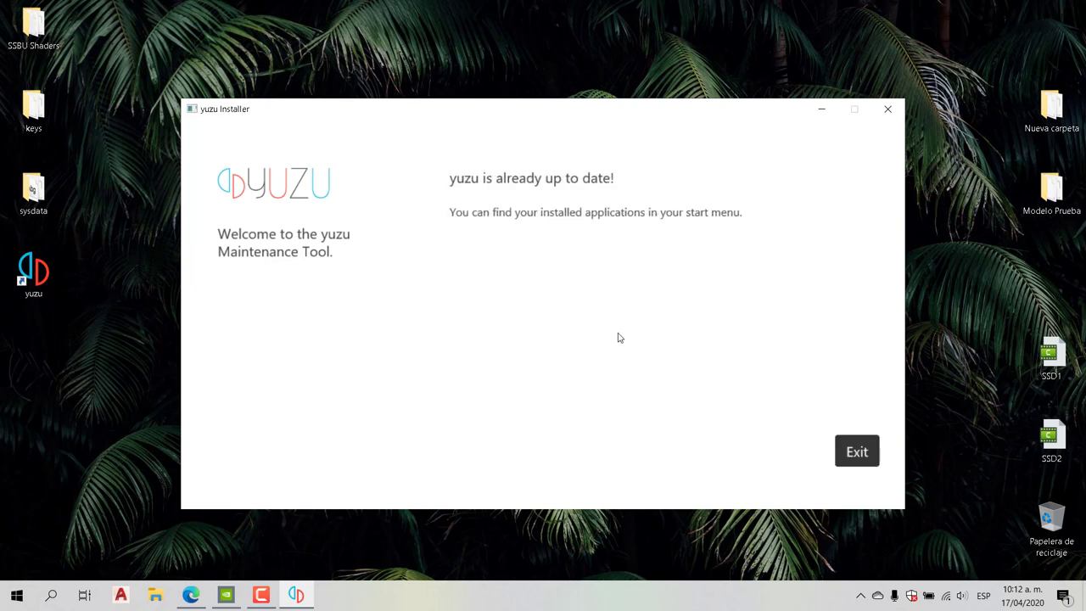
click(859, 455)
double_click(59, 289)
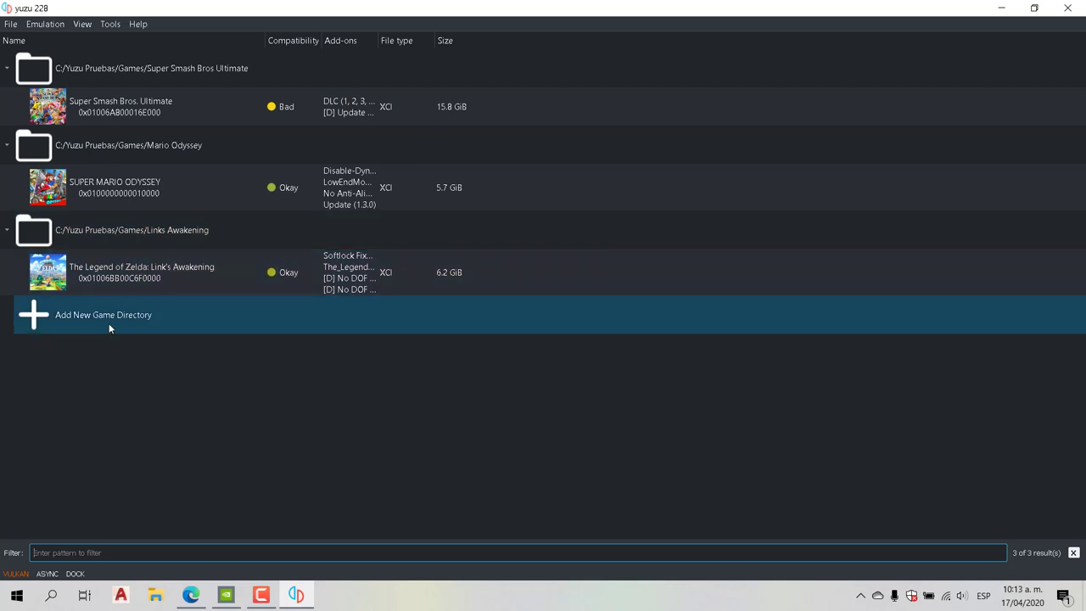
Browse to the Games folder in C:/Yuzu Pruebas as a new game directory and cancel the selection.
click(52, 320)
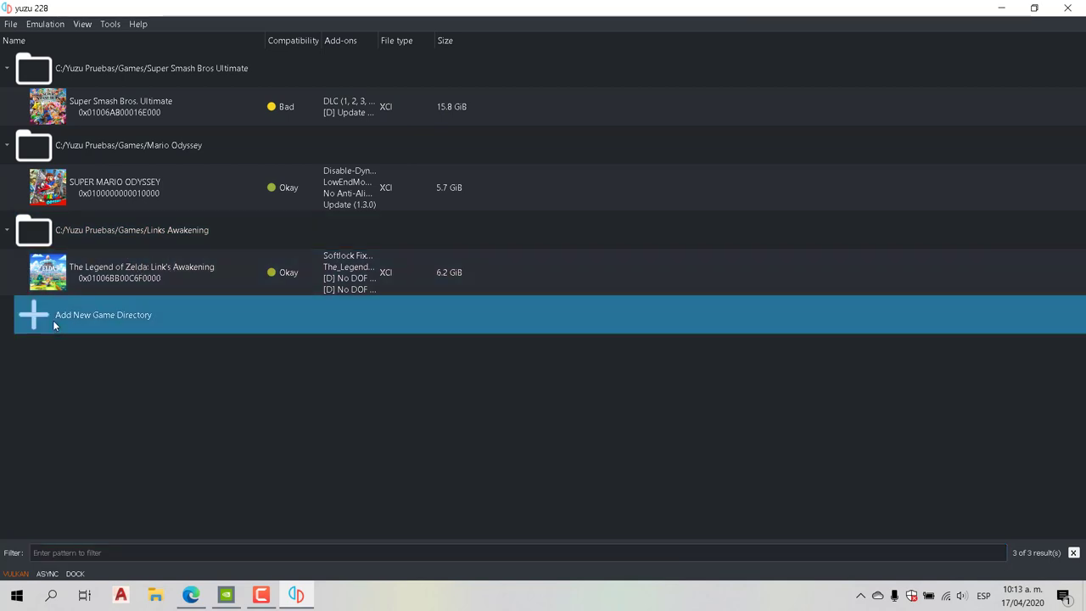
double_click(53, 320)
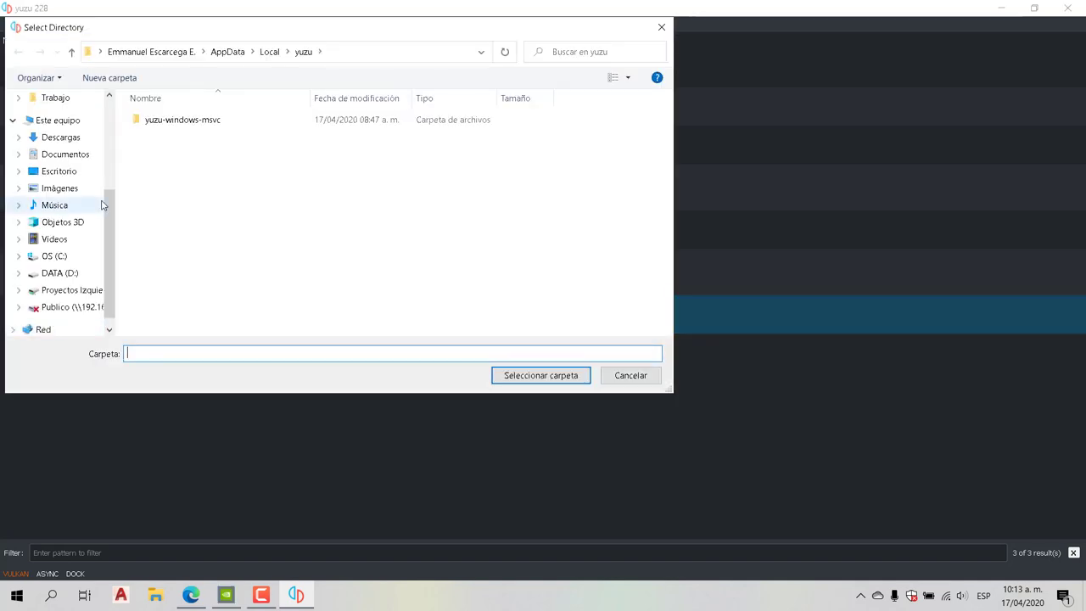
click(64, 260)
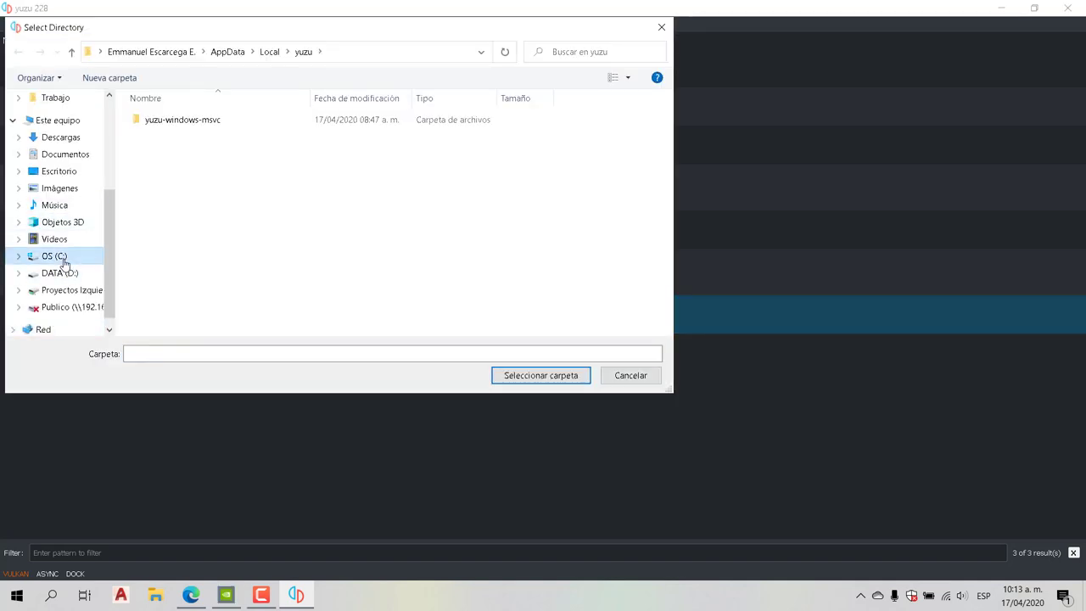
double_click(208, 316)
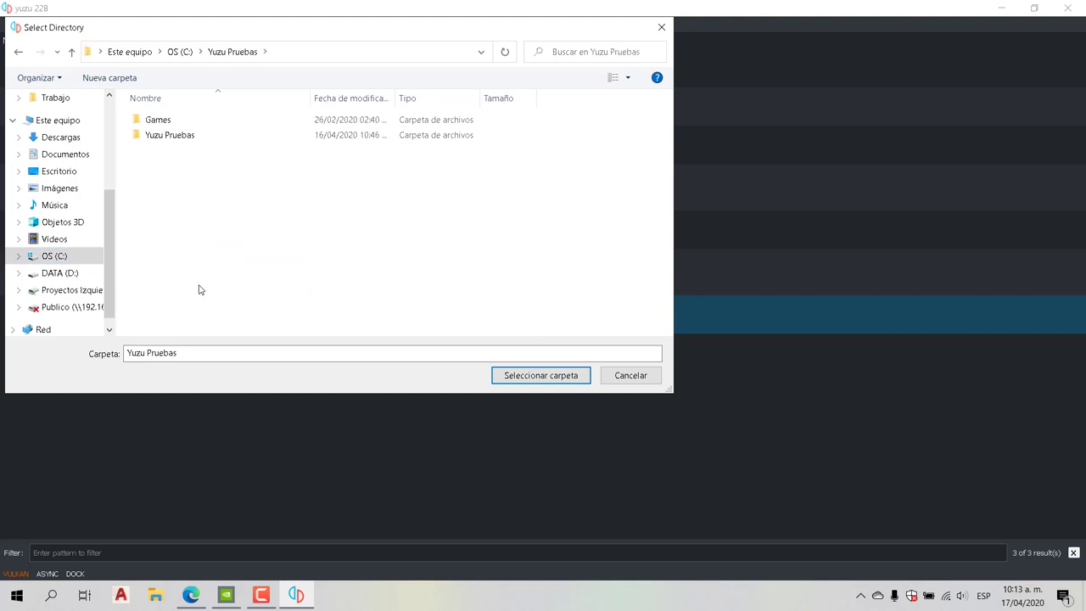
click(160, 121)
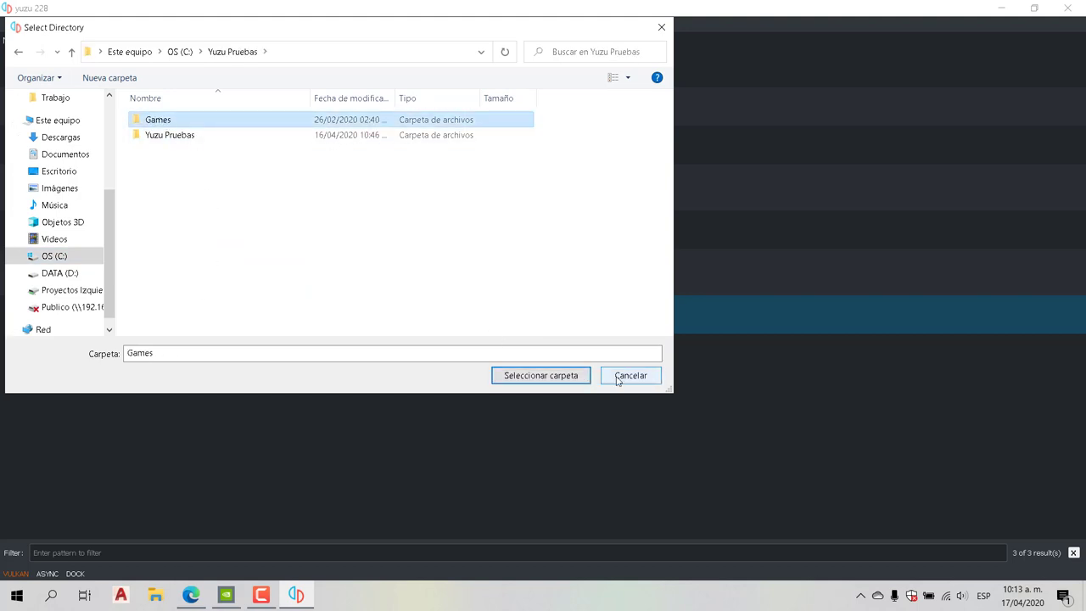
click(662, 28)
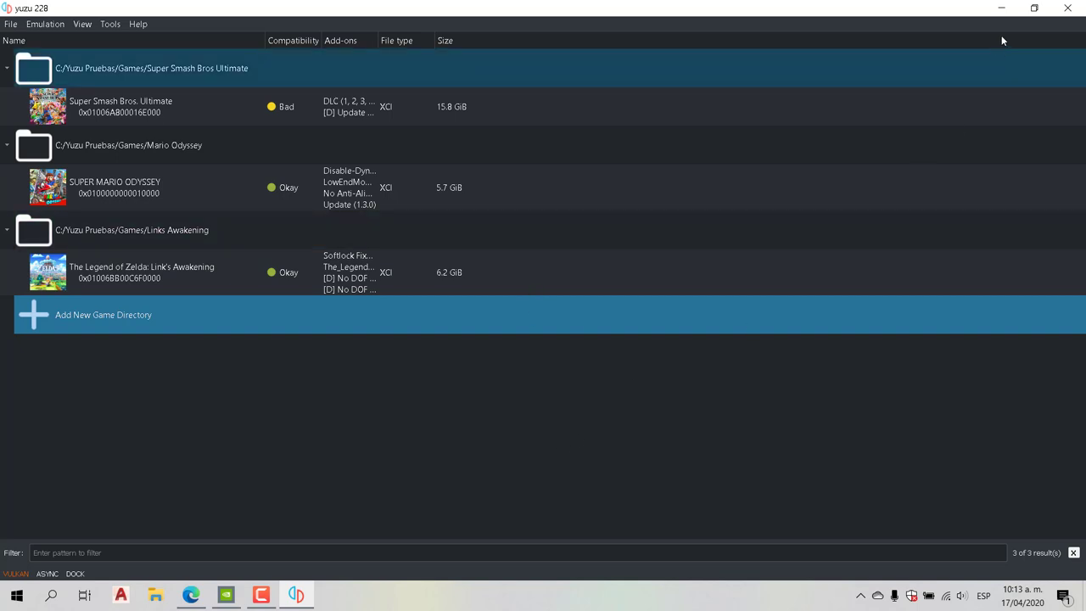
Minimize yuzu and examine the contents of the sysdata folder on the desktop, closing the folder window.
click(1002, 8)
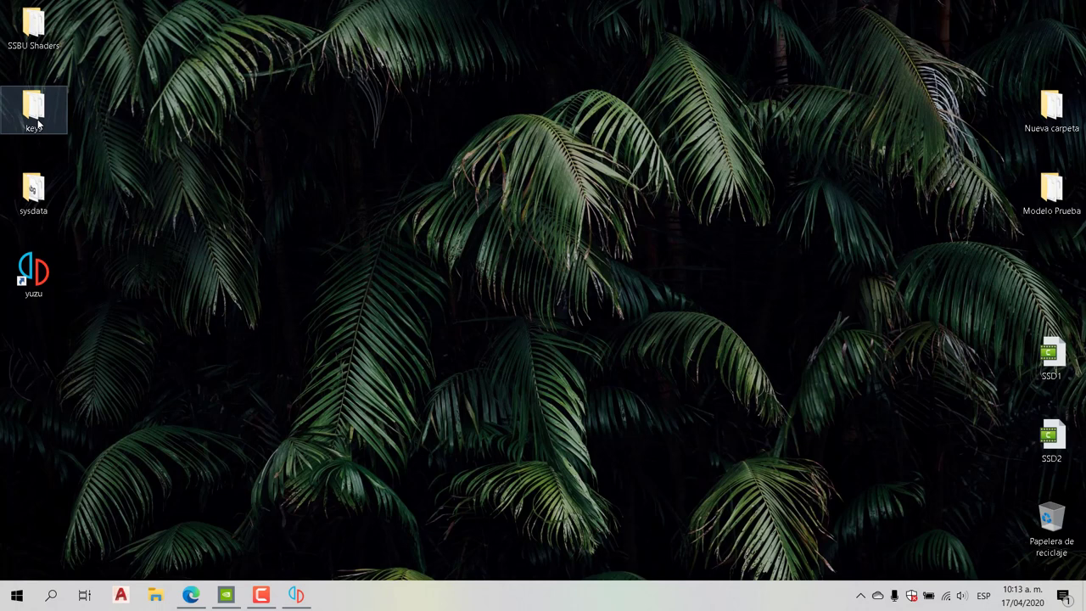
double_click(35, 212)
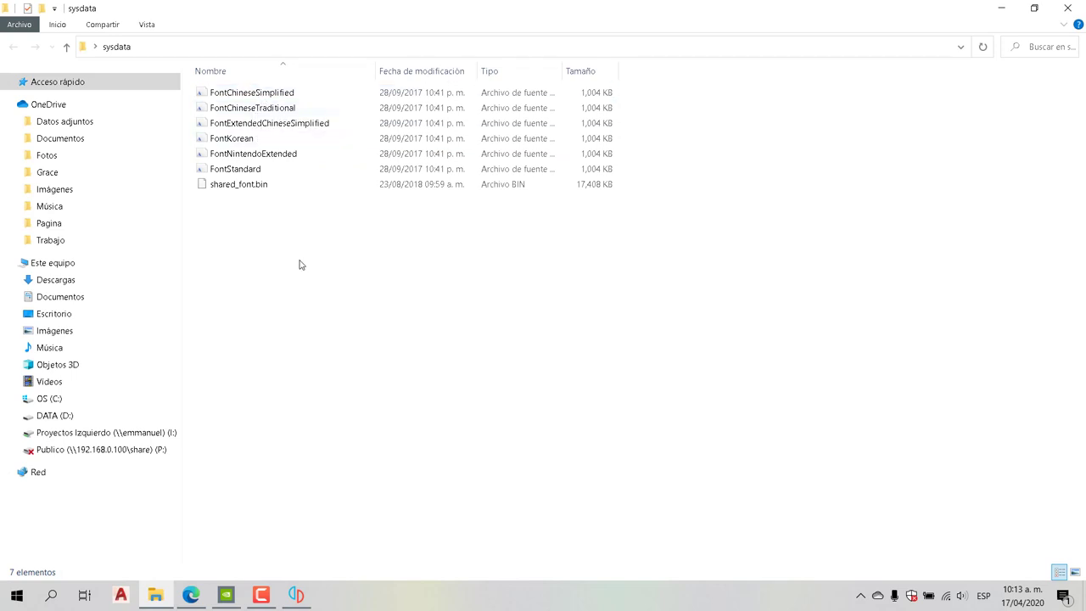
click(1058, 9)
Open the yuzu data folder from yuzu and place its window on half of the screen beside the bare desktop.
click(297, 596)
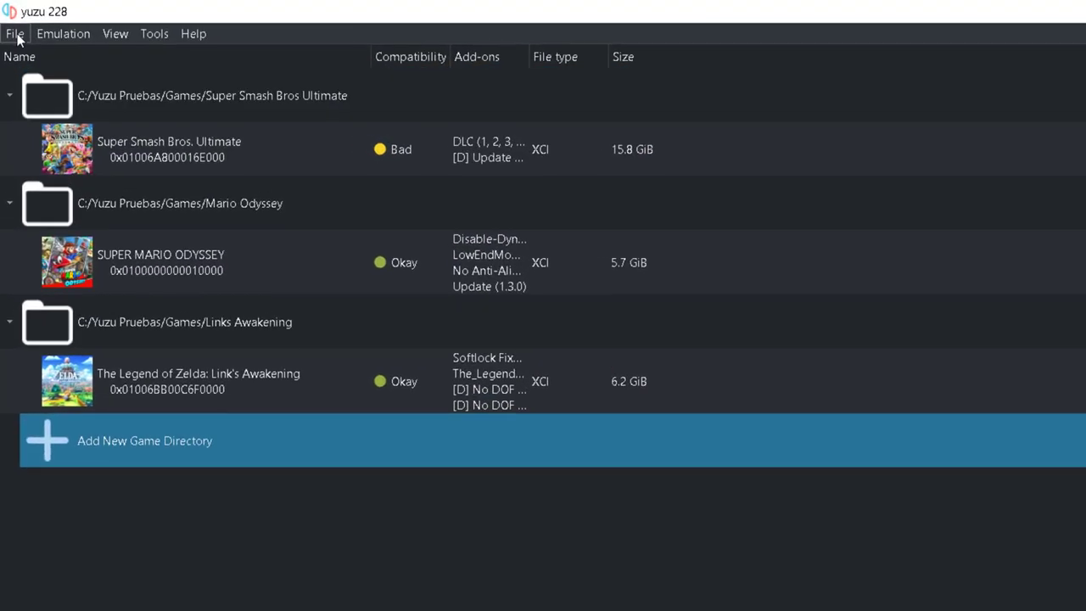
click(16, 34)
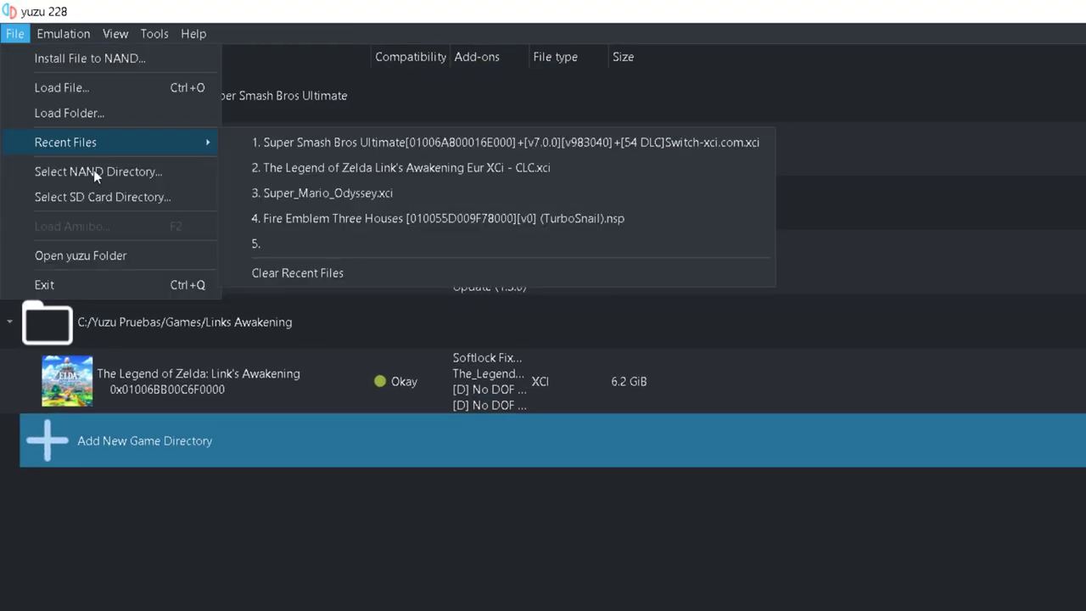
click(99, 256)
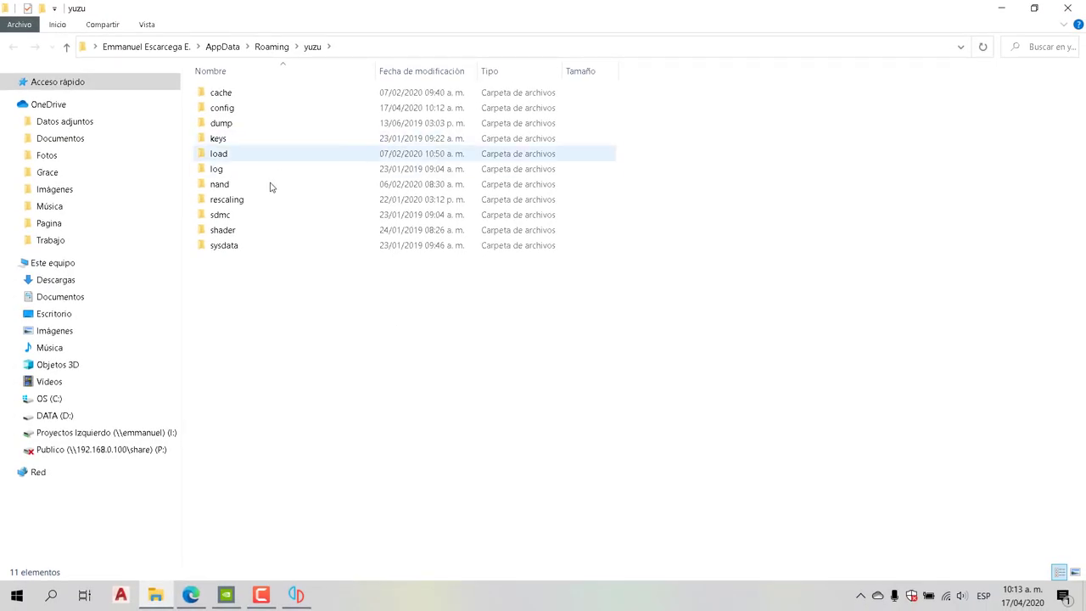
drag(573, 16, 1084, 143)
click(517, 15)
click(1000, 6)
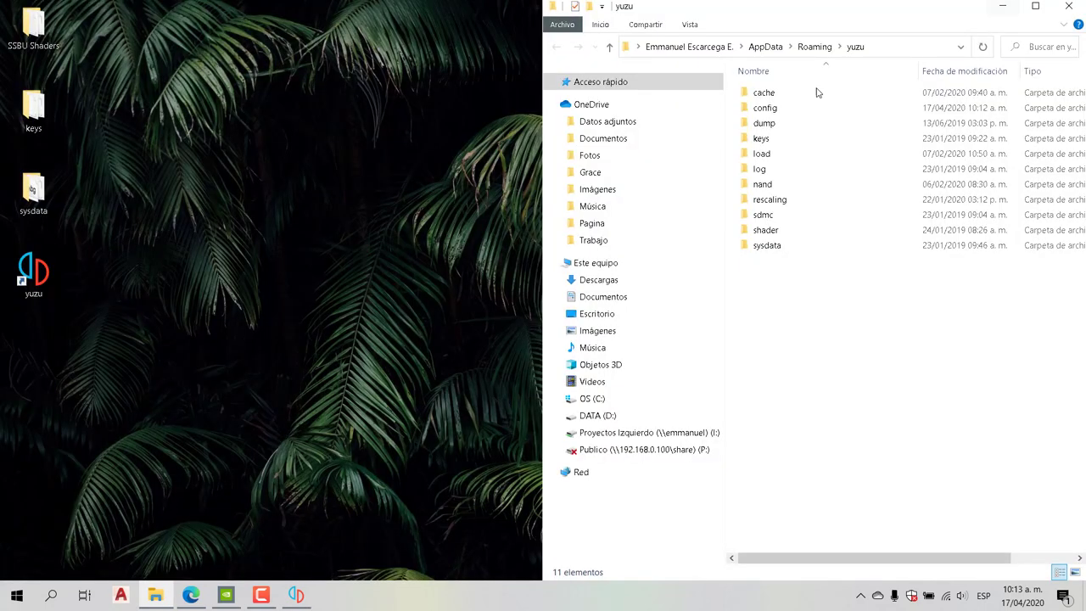
Move the keys and sysdata folders from the desktop into the yuzu data folder, replacing the files with the same names.
click(47, 117)
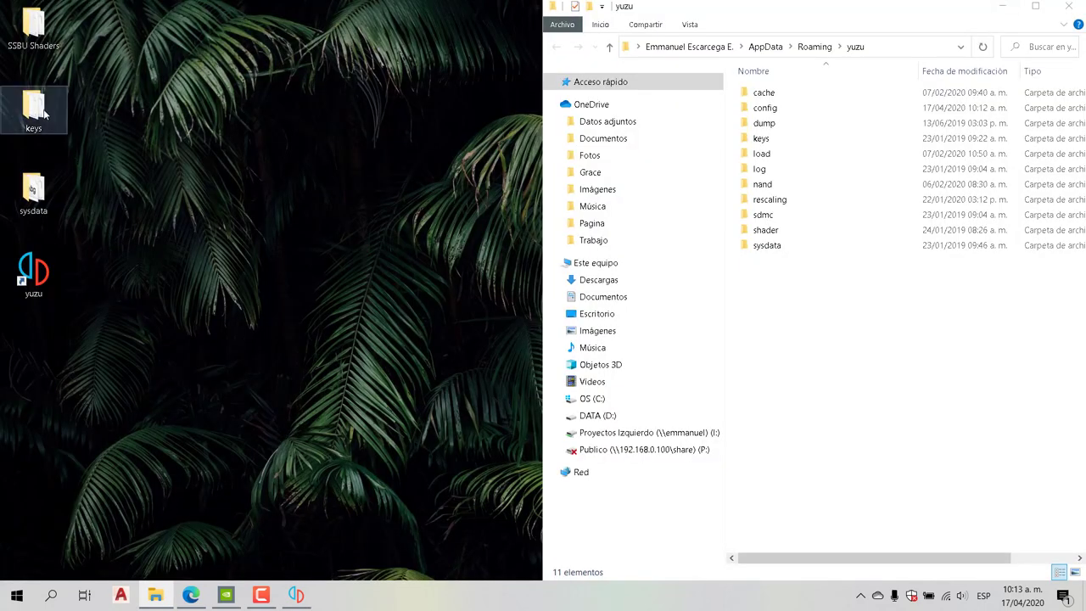
ctrl+click(38, 182)
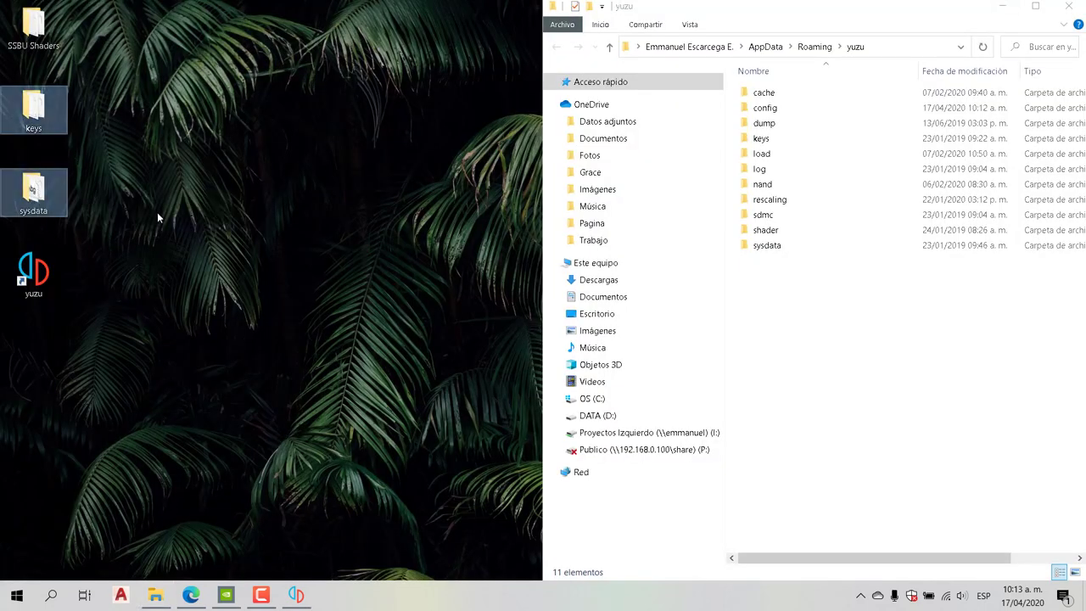
key(ctrl+x)
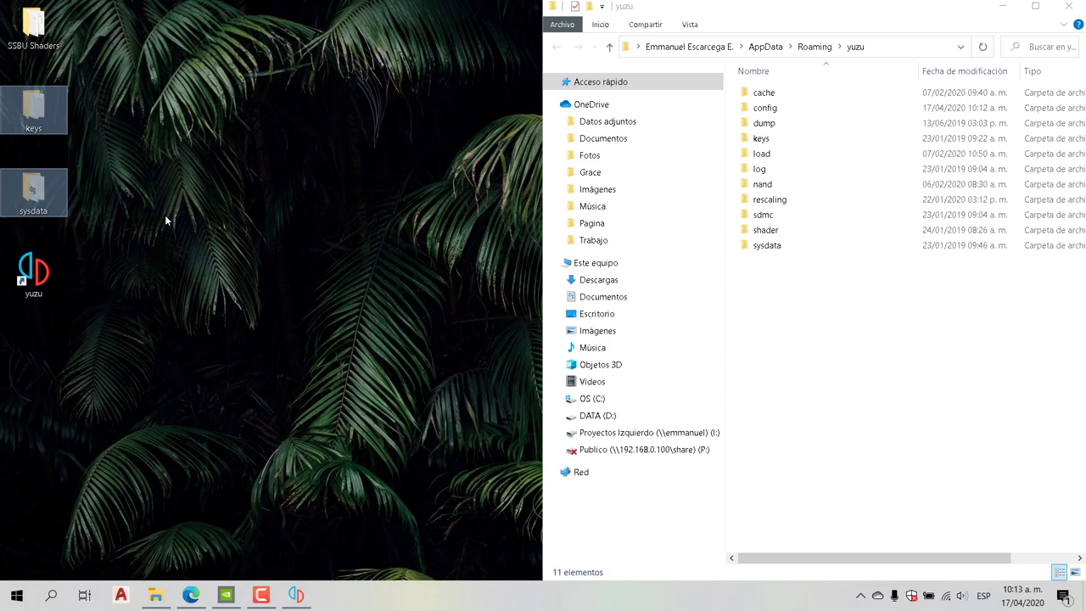
click(839, 335)
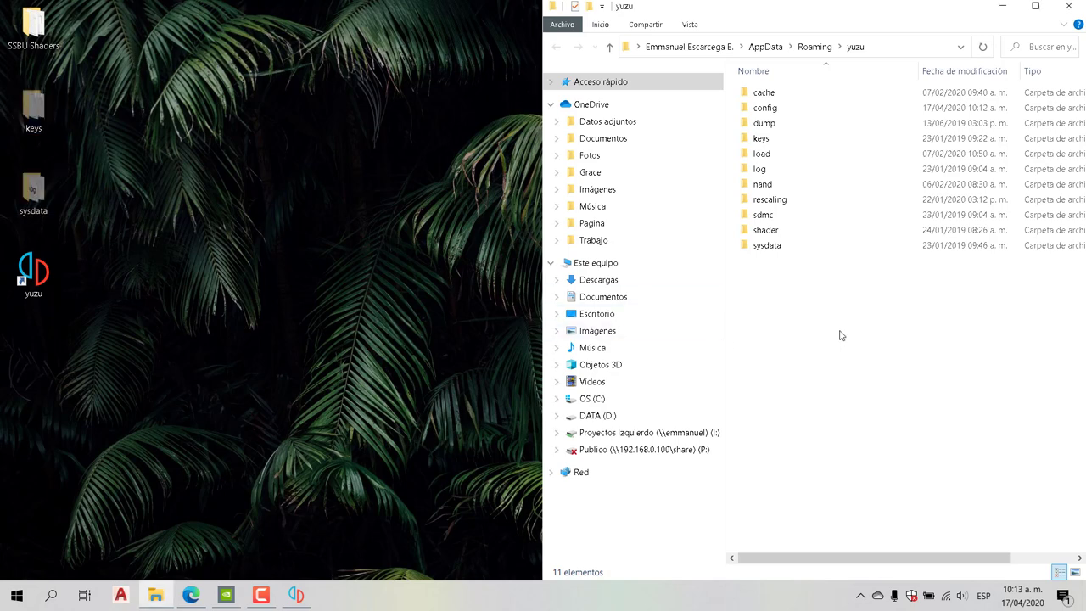
right_click(818, 339)
click(851, 438)
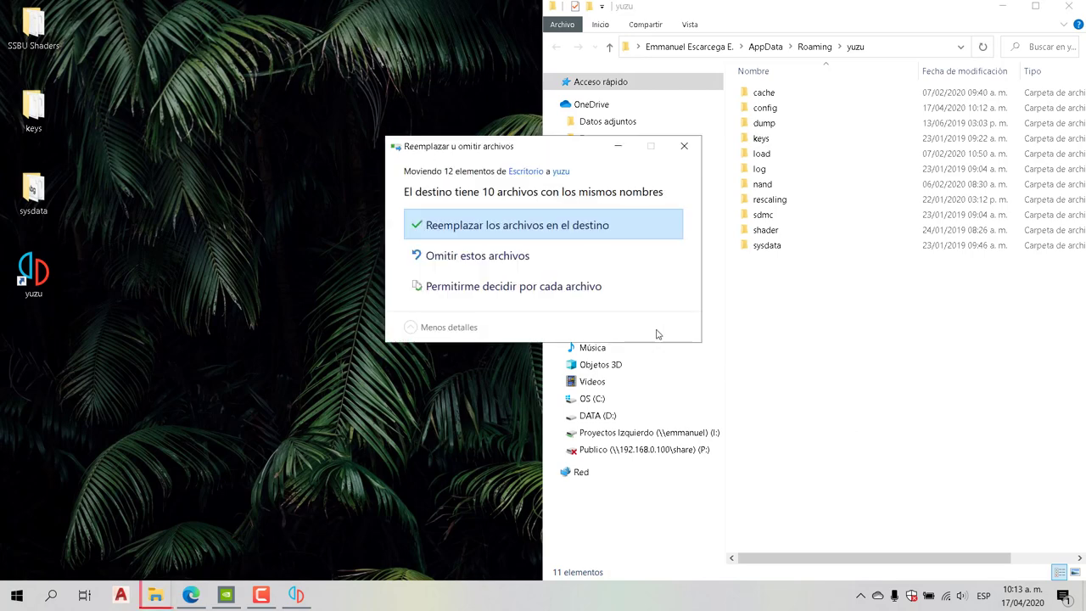
click(568, 235)
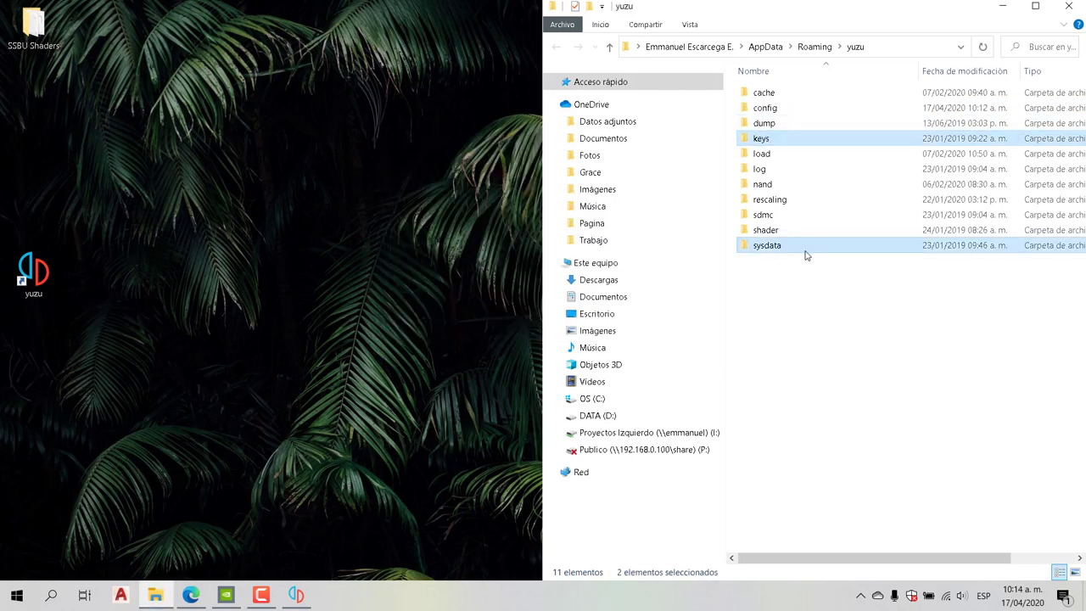
Reposition the yuzu shortcut below the SSBU Shaders folder on the desktop, and close the yuzu data folder with yuzu restored.
drag(34, 270, 61, 118)
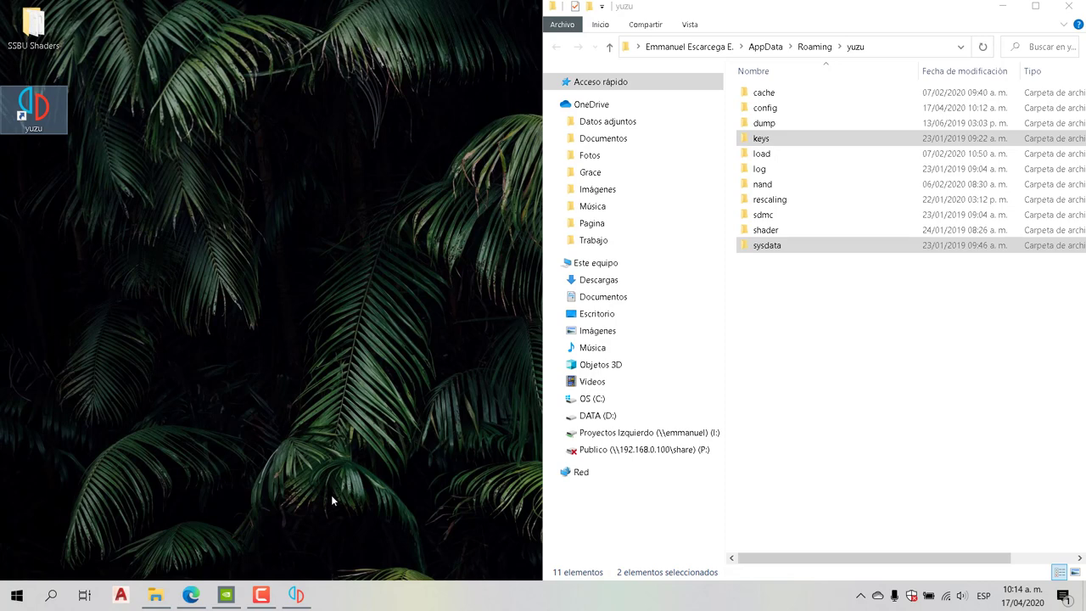
click(295, 594)
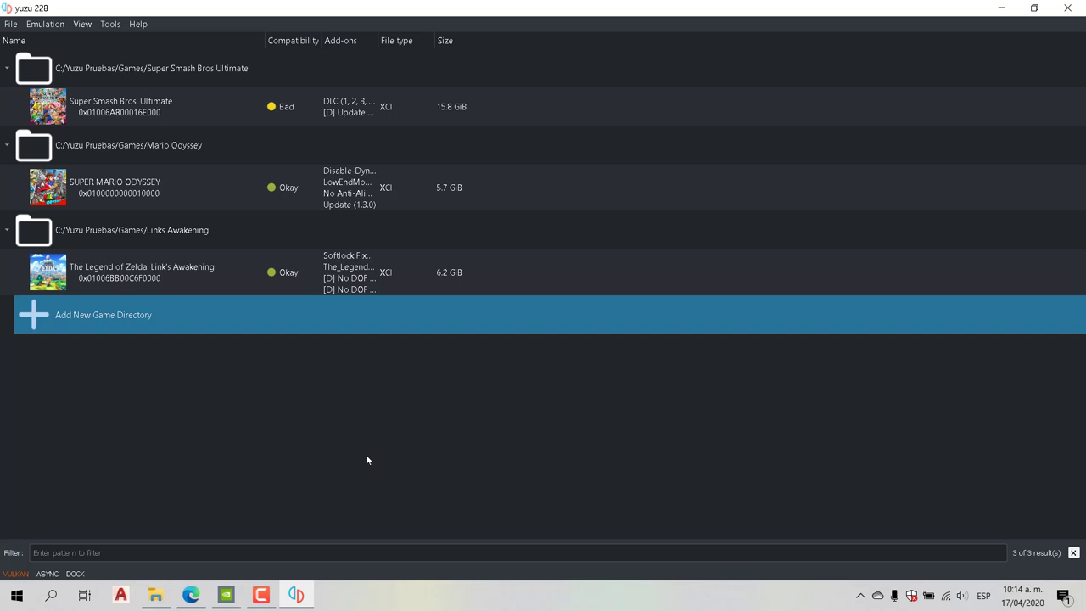
click(155, 594)
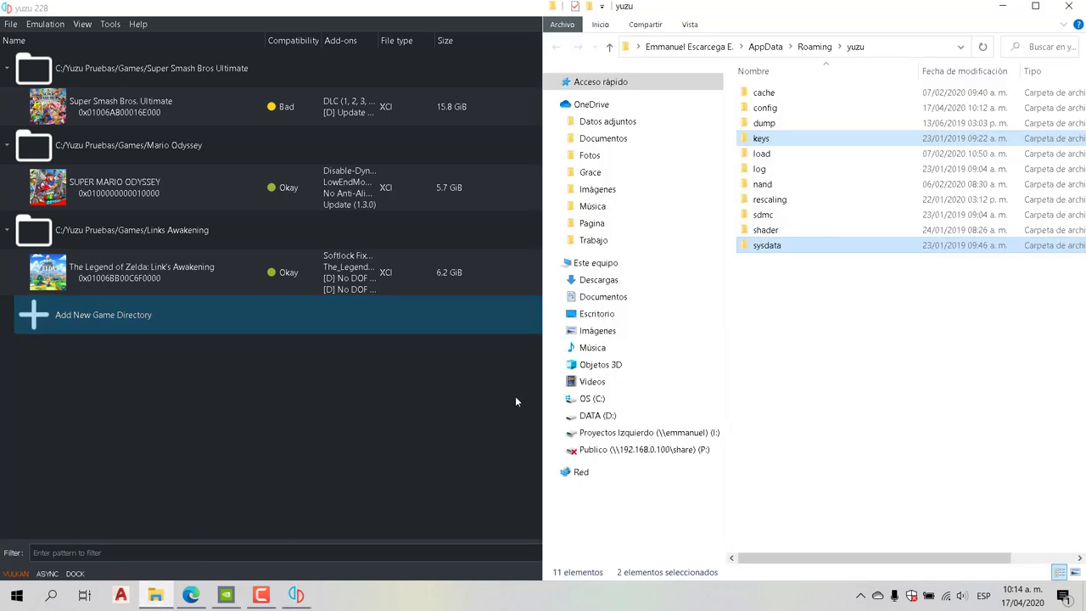
click(838, 340)
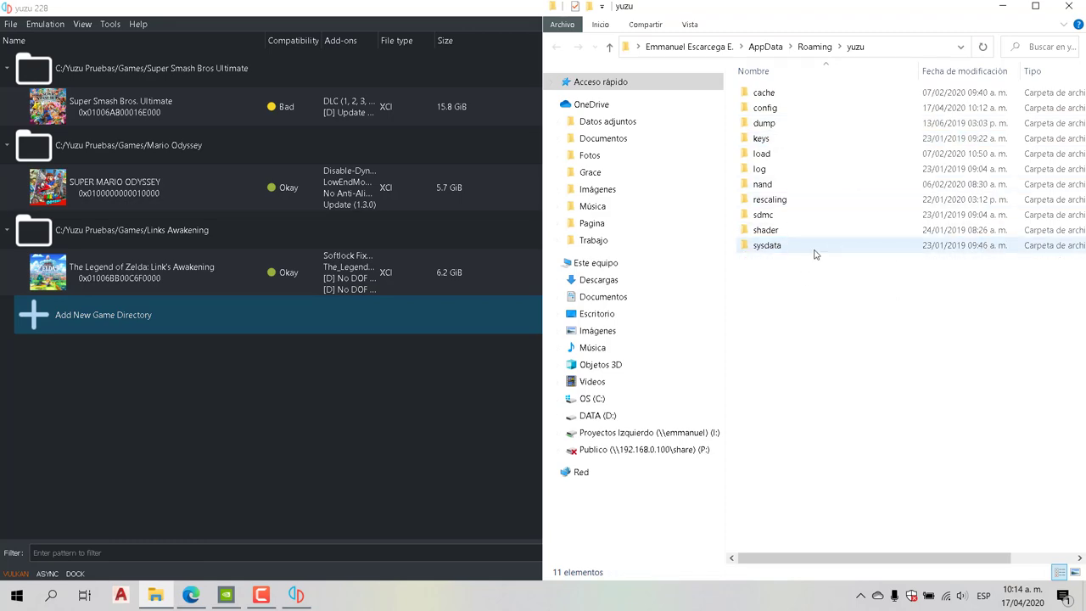
click(1063, 8)
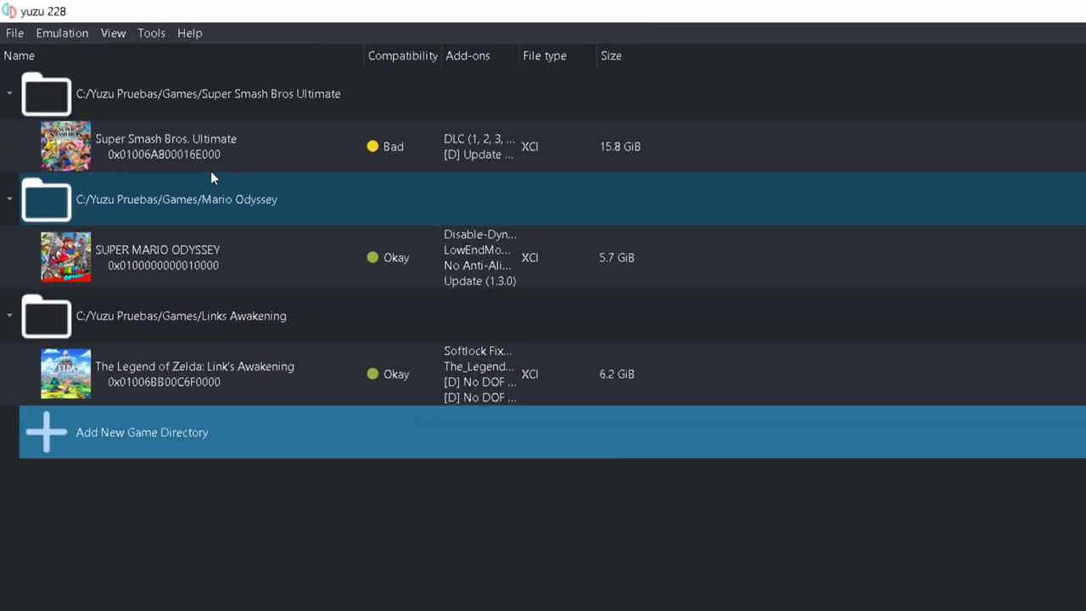
Open the transferable shader cache folder of Super Smash Bros. Ultimate and minimize yuzu so the folder sits over the desktop.
click(163, 127)
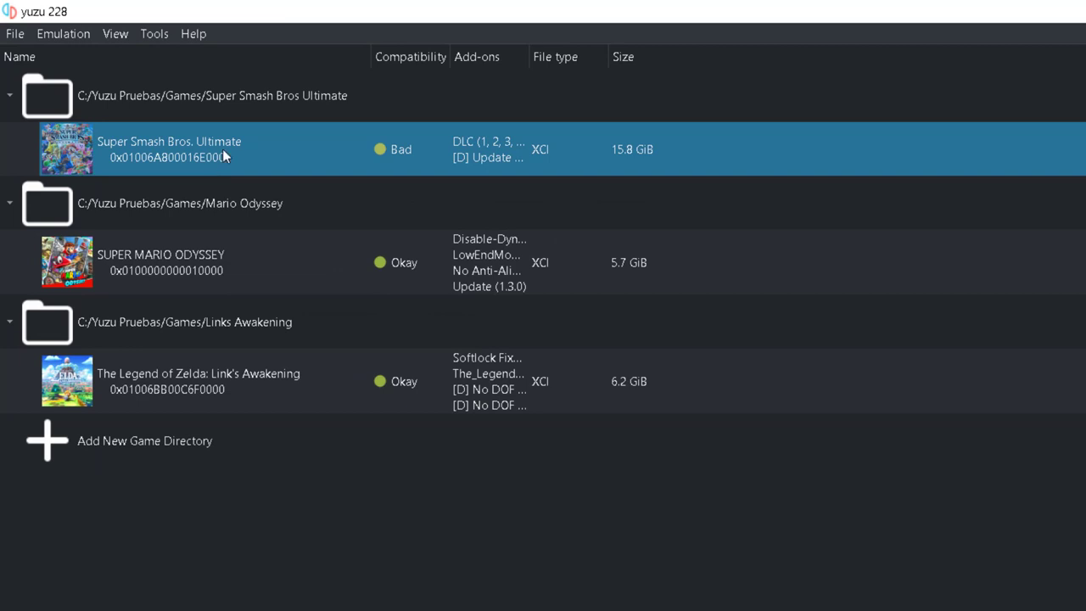
right_click(225, 156)
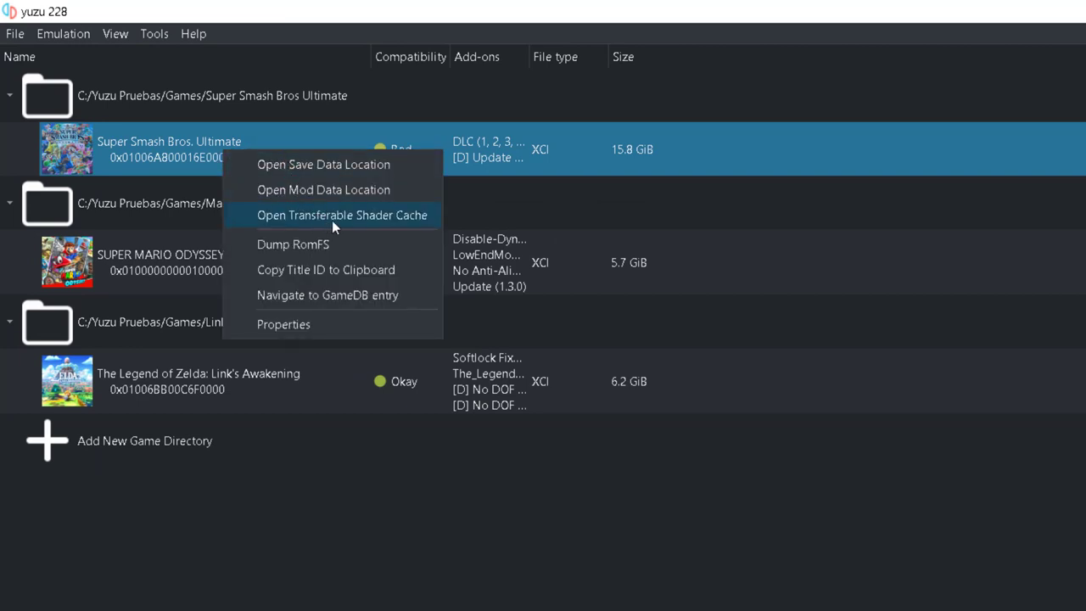
click(370, 217)
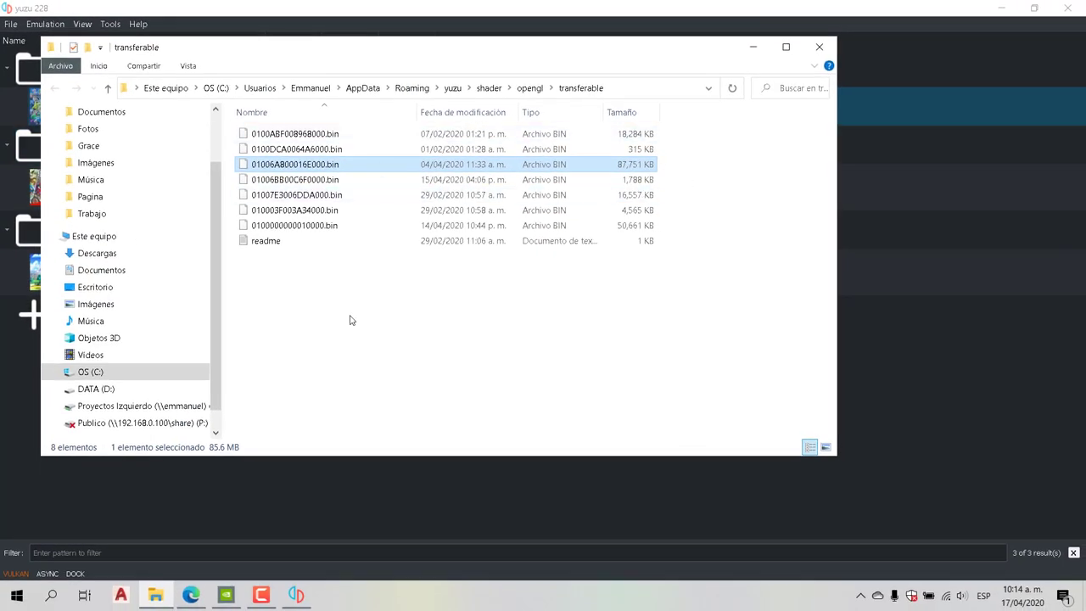
click(1046, 39)
click(1000, 8)
click(622, 54)
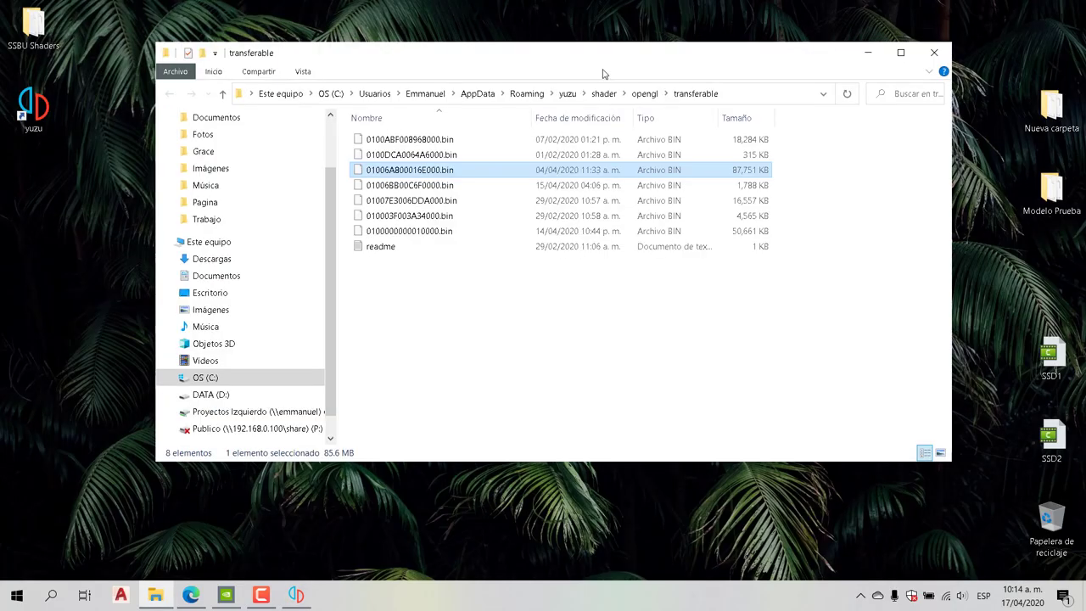
Open the SSBU Shaders folder, move its window clear of the transferable folder, and copy the 01006A800016E000.bin file.
click(32, 44)
double_click(32, 44)
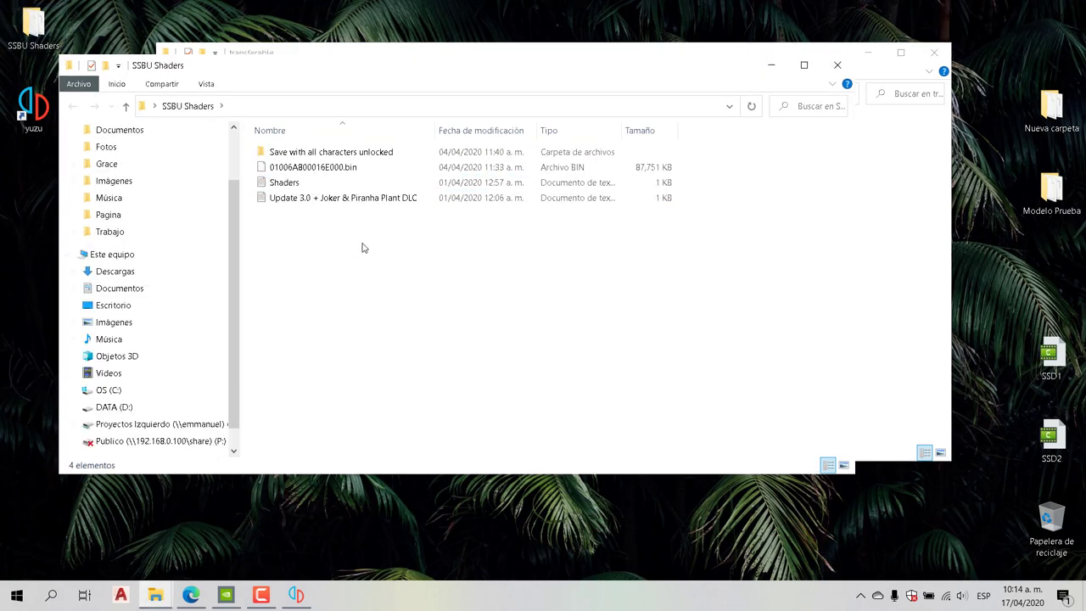
click(327, 168)
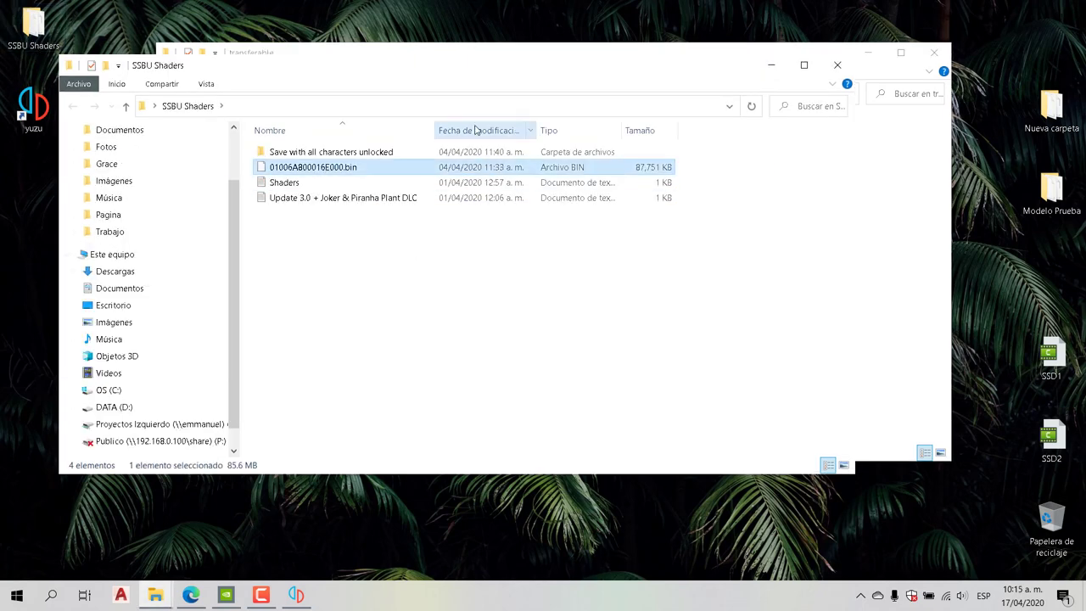
drag(540, 66, 503, 213)
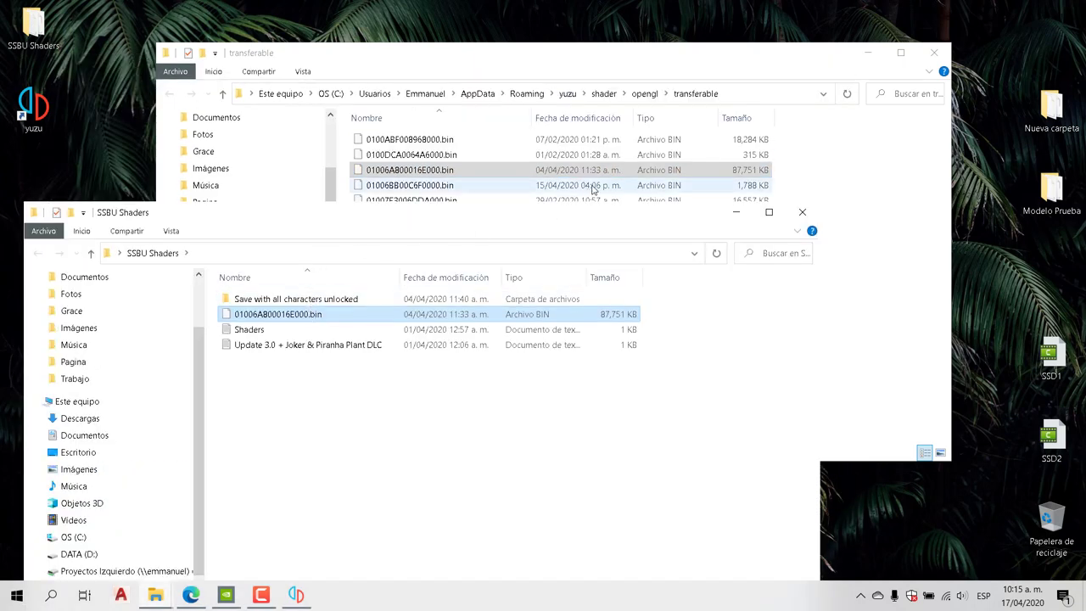
right_click(320, 314)
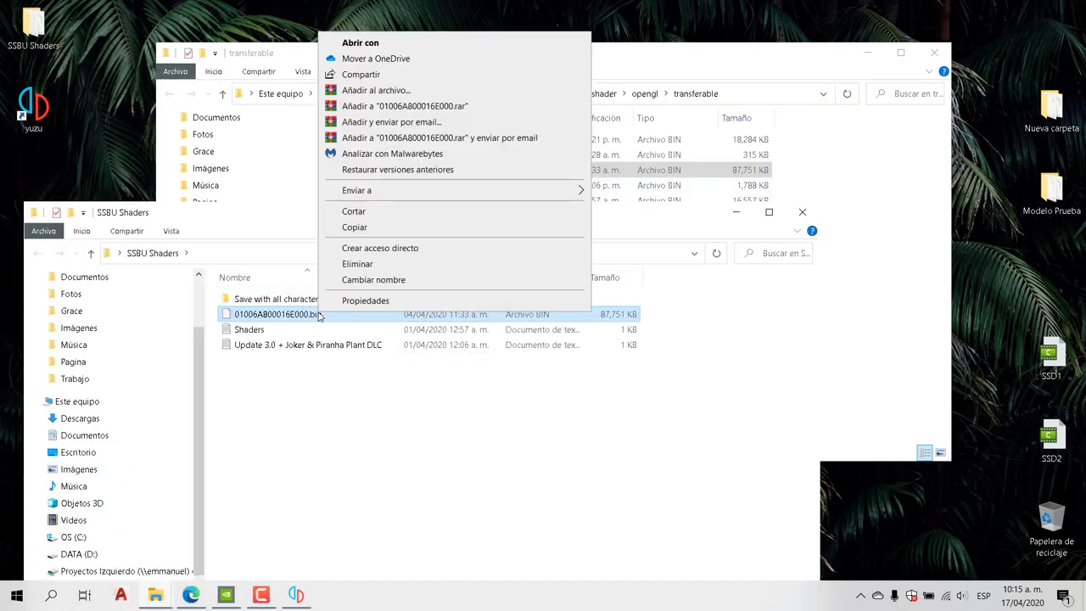
click(374, 230)
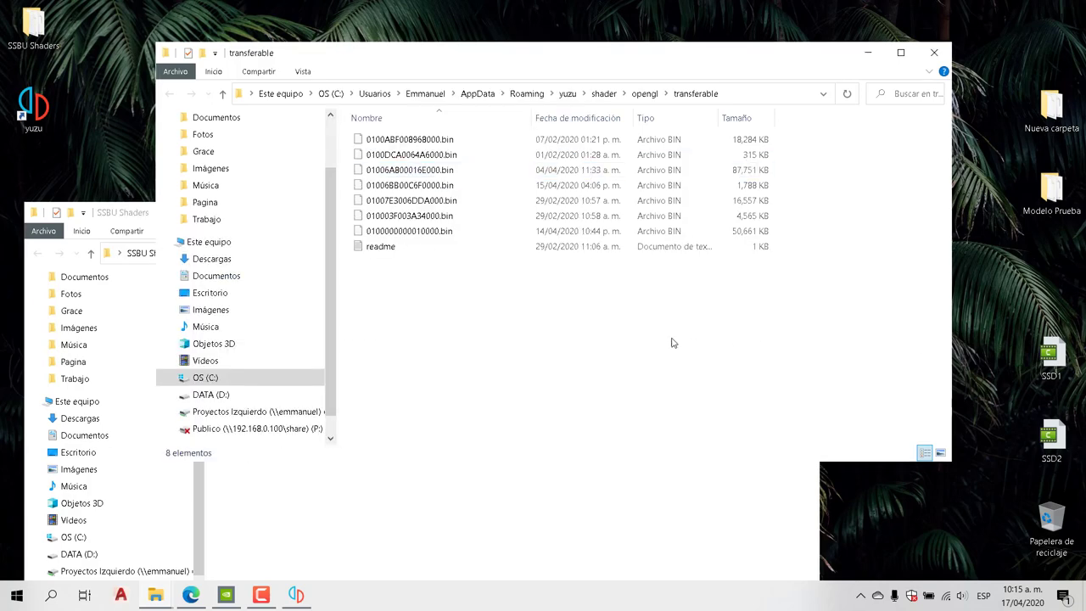
Paste the copied shader cache file into the transferable folder, replacing the file with the same name.
right_click(630, 336)
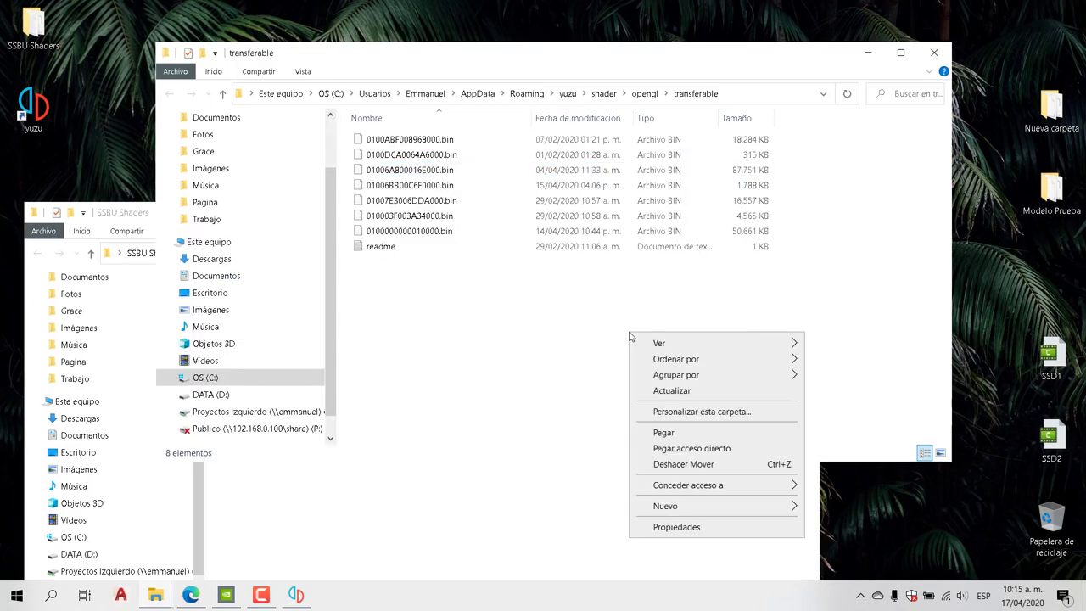
click(682, 438)
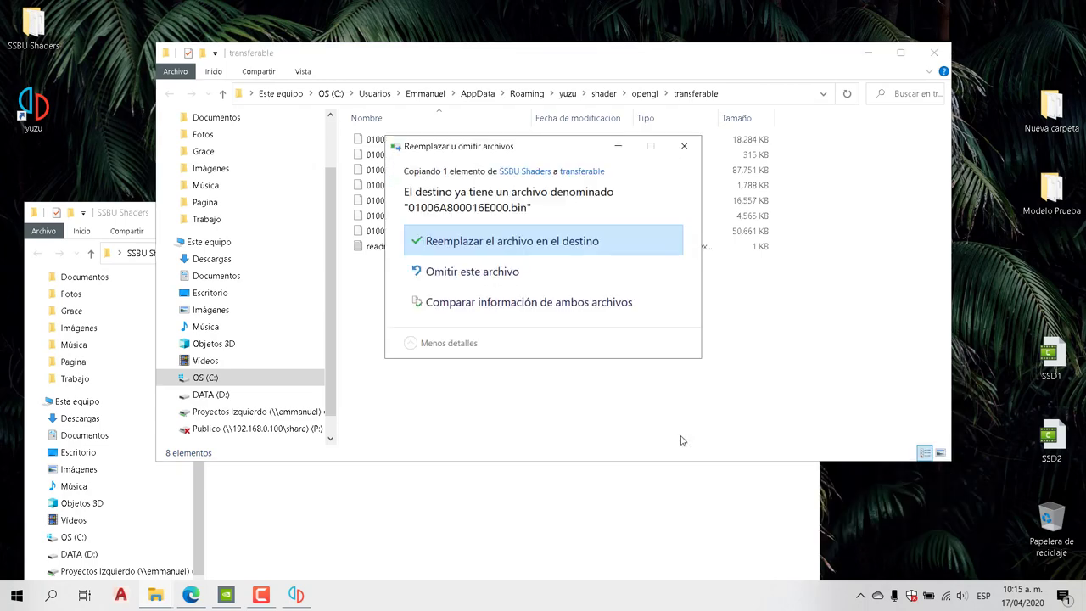
click(560, 245)
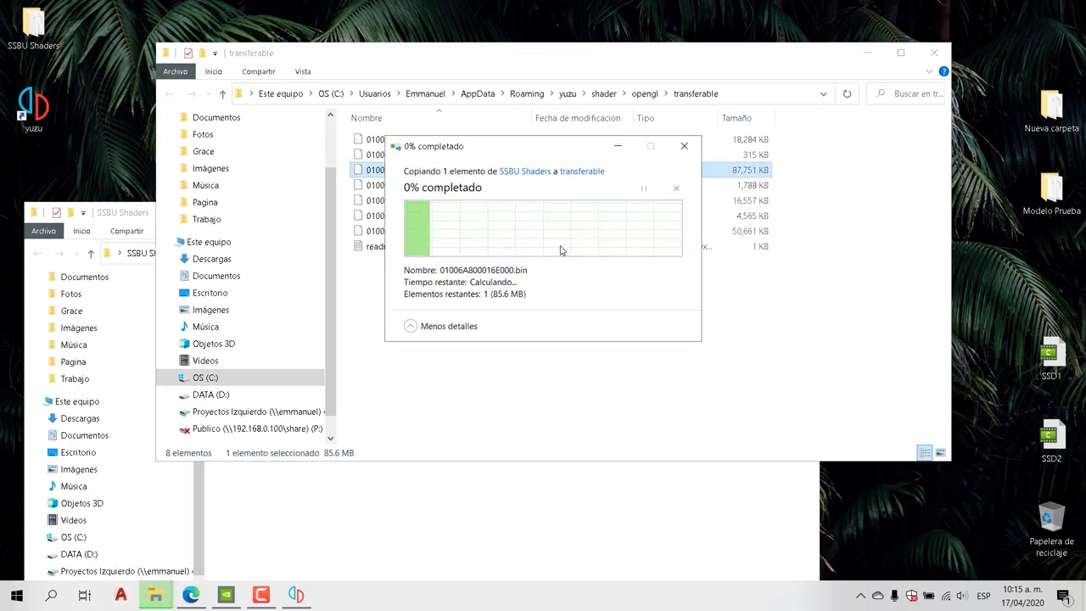
click(784, 334)
Close the transferable and SSBU Shaders folders, switch back to yuzu and open its configuration.
click(947, 54)
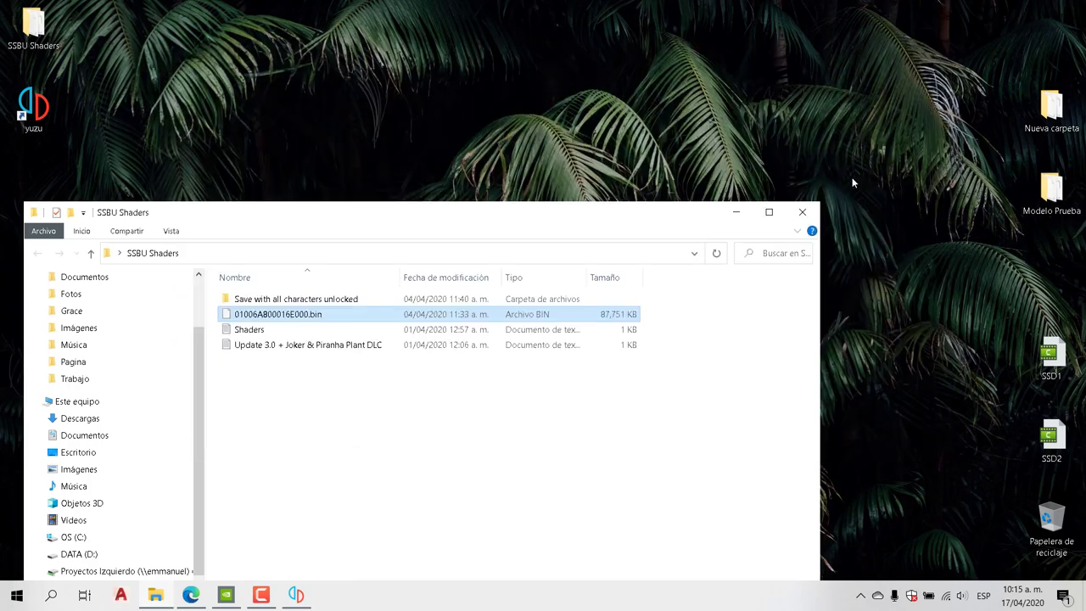
click(810, 212)
click(295, 595)
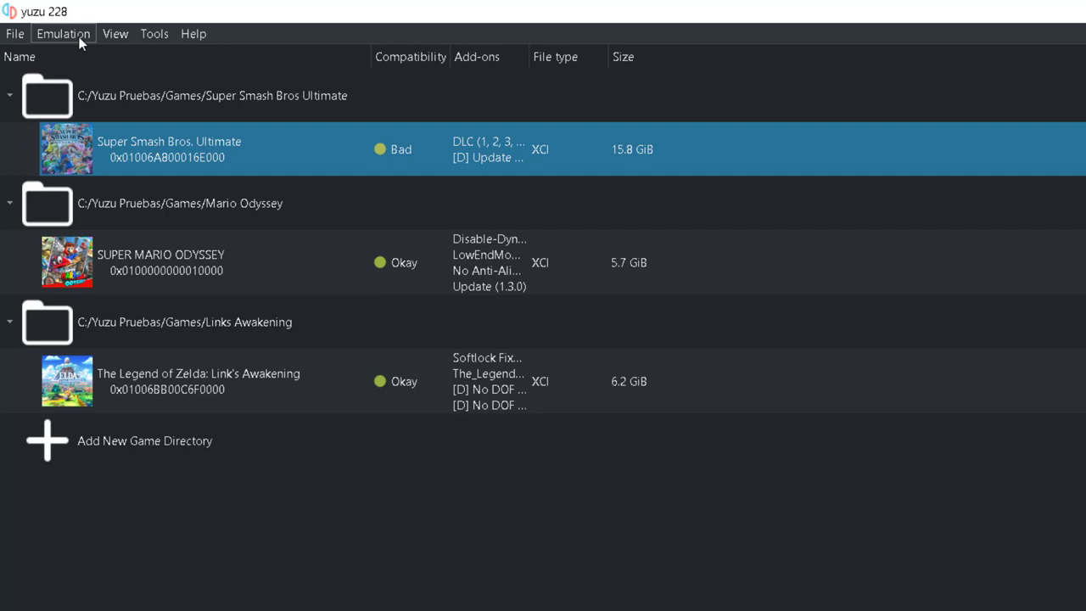
click(79, 43)
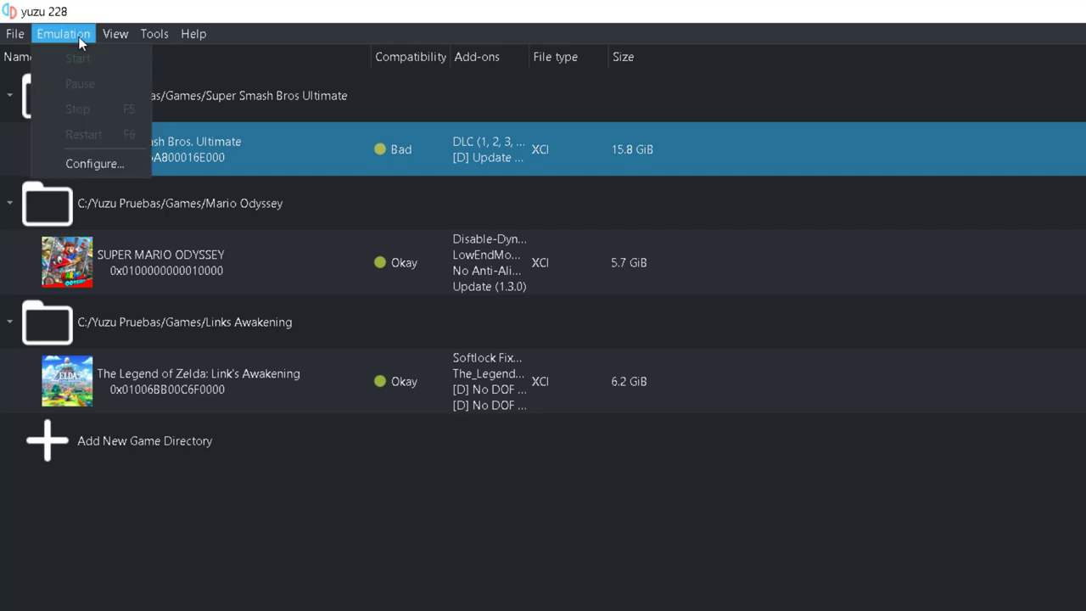
click(87, 162)
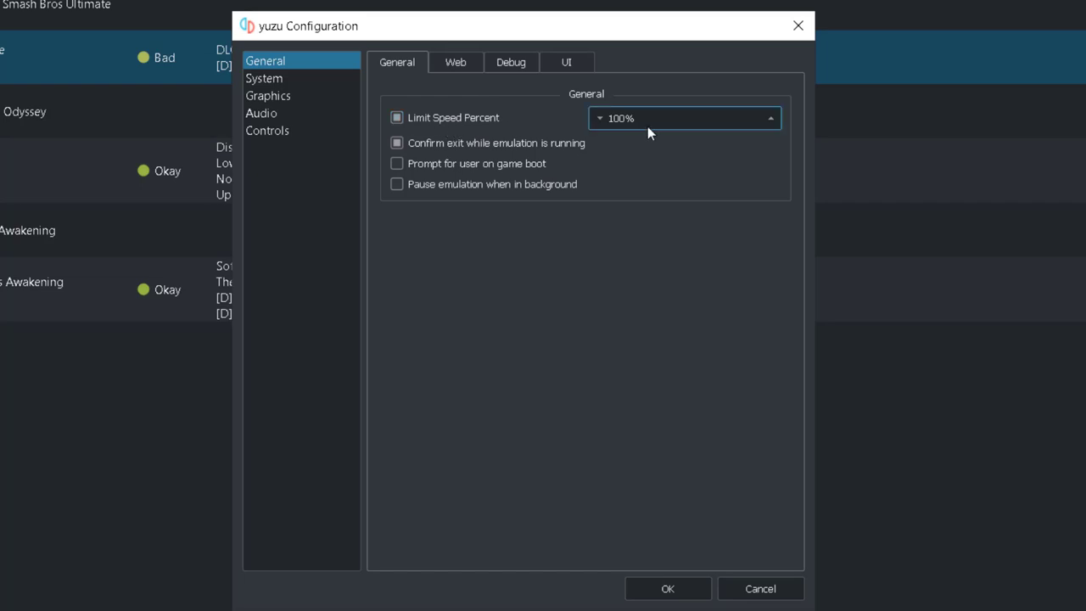
Review the Web, Debug and UI pages of the general settings, including the available themes.
click(456, 66)
click(502, 65)
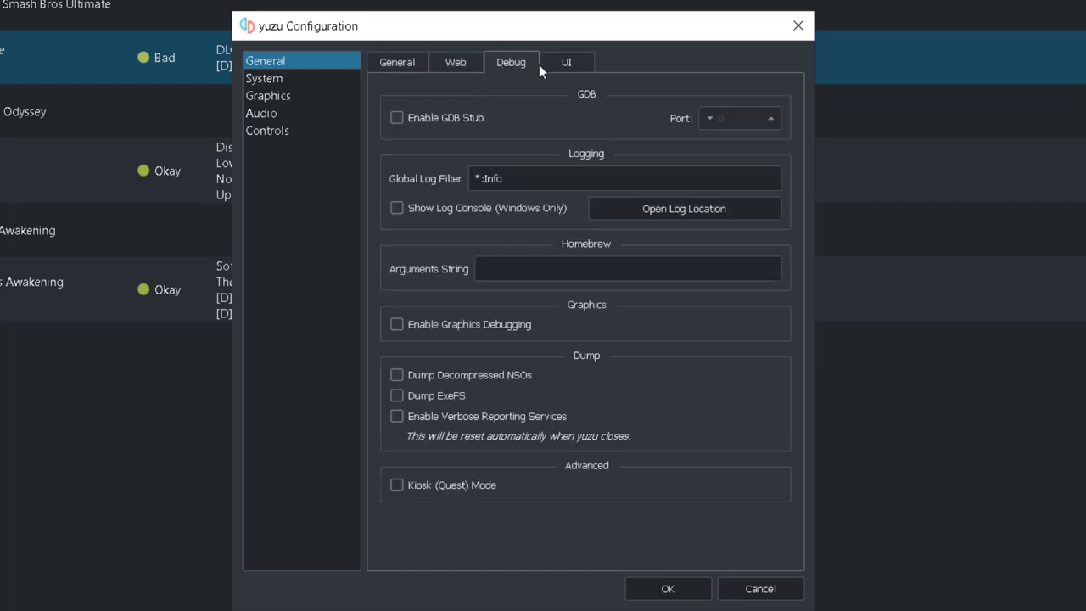
click(561, 64)
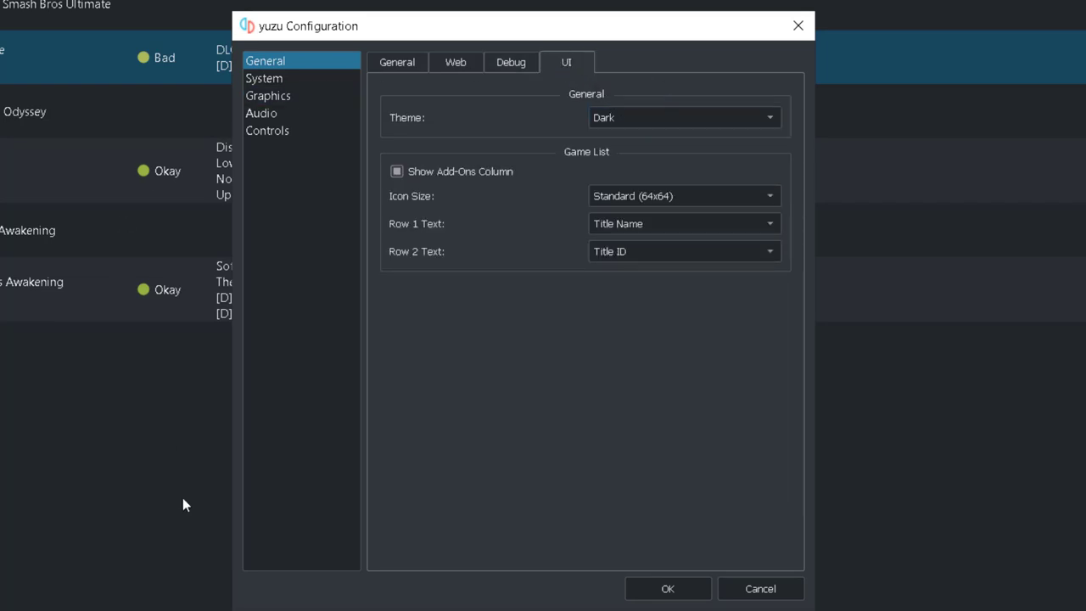
click(664, 121)
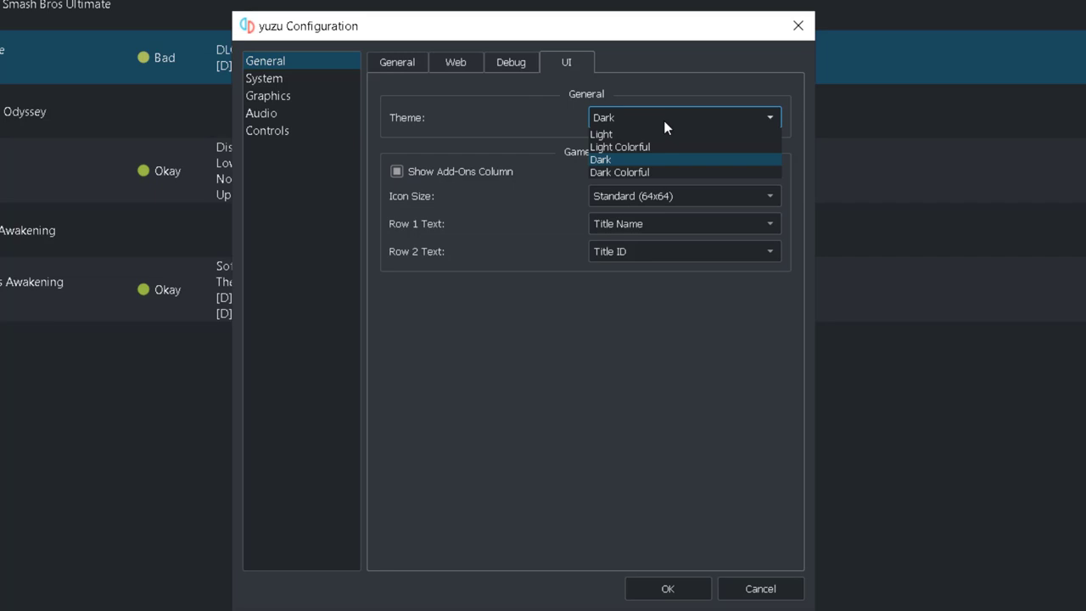
click(664, 121)
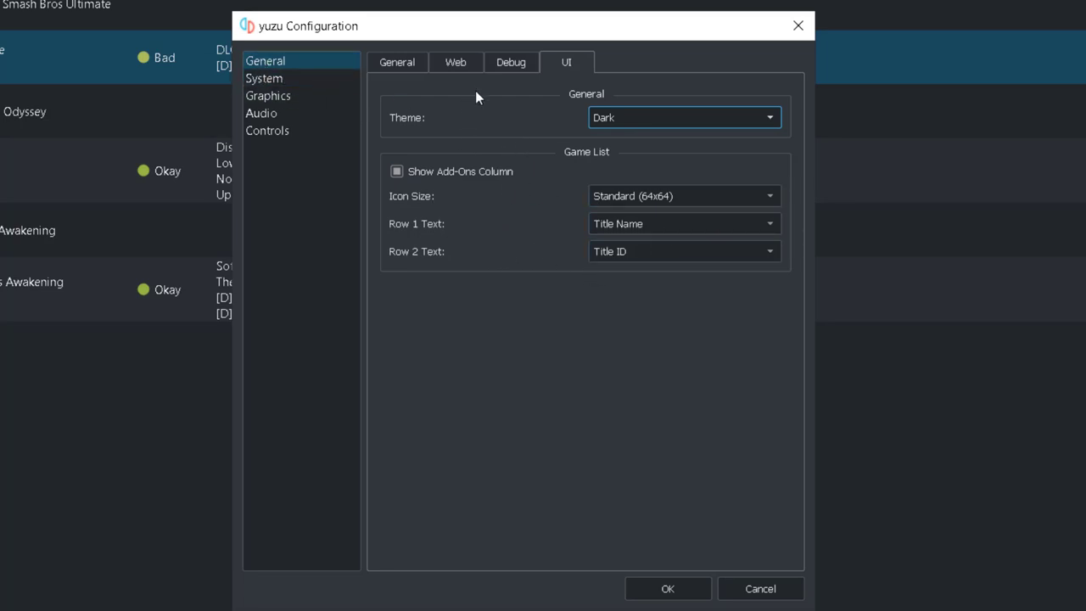
Choose the Standard (64x64) icon size for the game list and check the text options for rows 1 and 2.
click(665, 198)
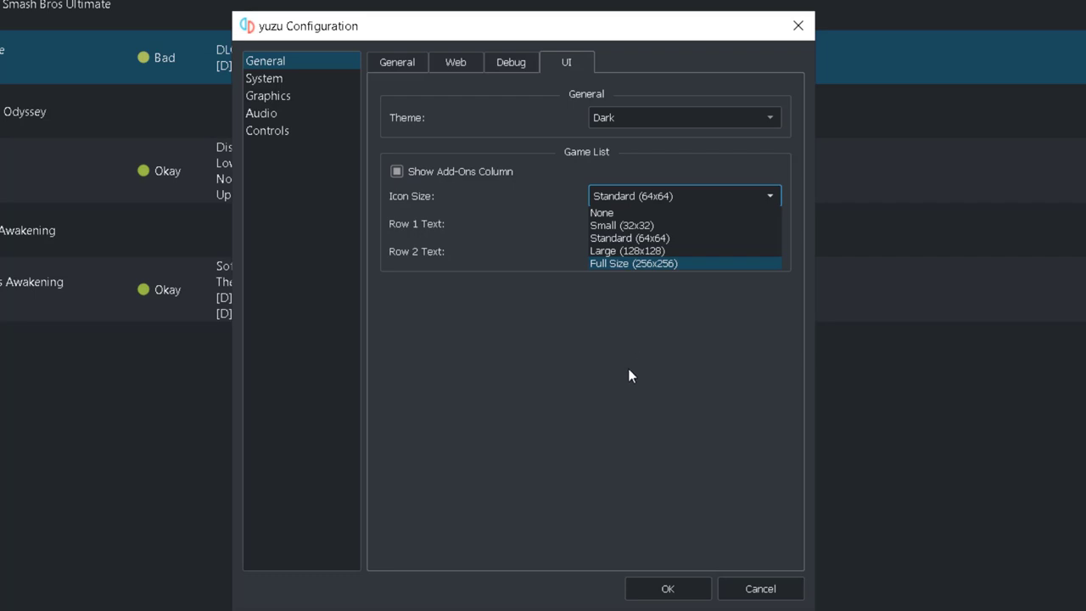
click(648, 240)
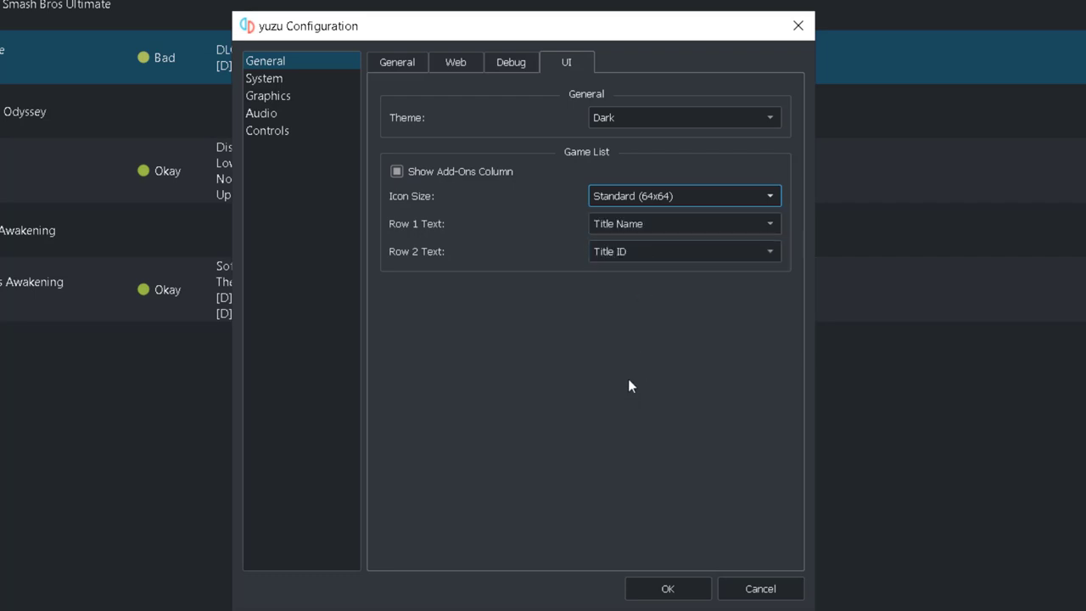
click(621, 225)
click(625, 225)
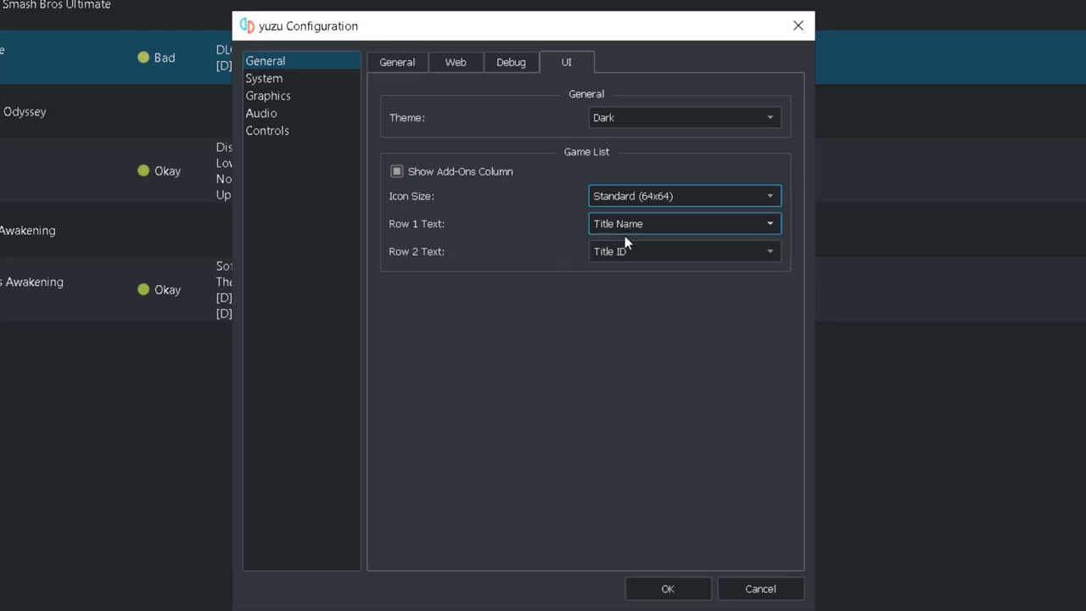
click(628, 252)
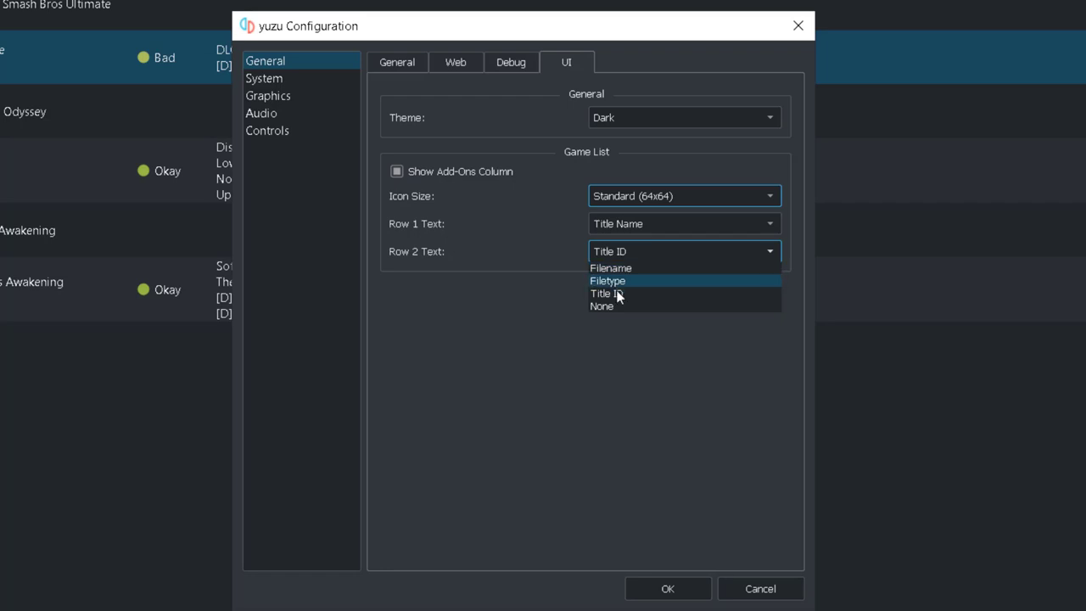
click(527, 330)
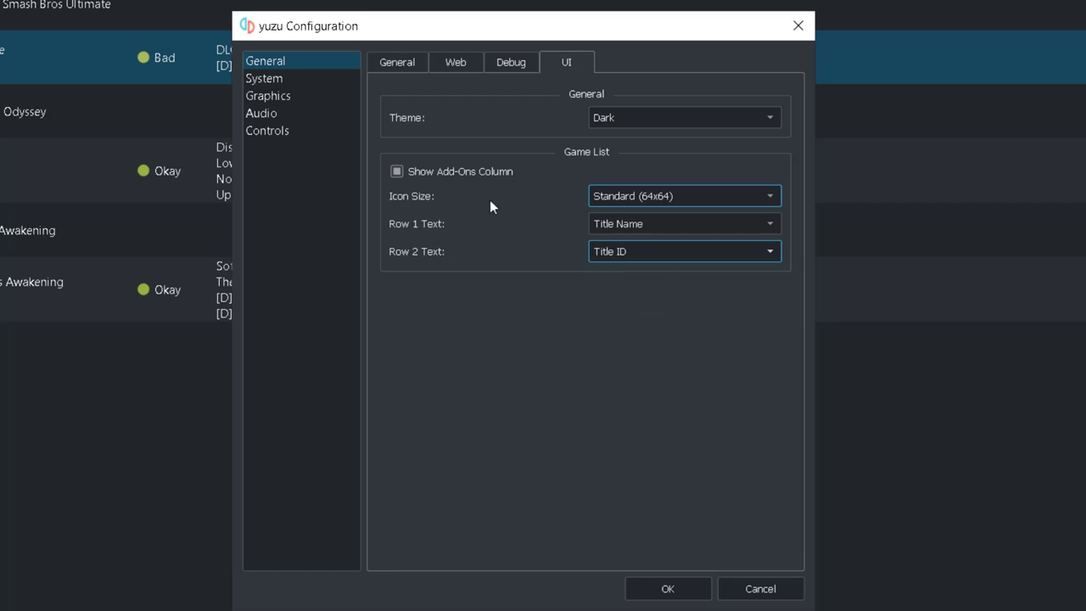
Examine the system settings: the region options, the yuzu user profile, the BCAT service and the filesystem directories.
click(277, 81)
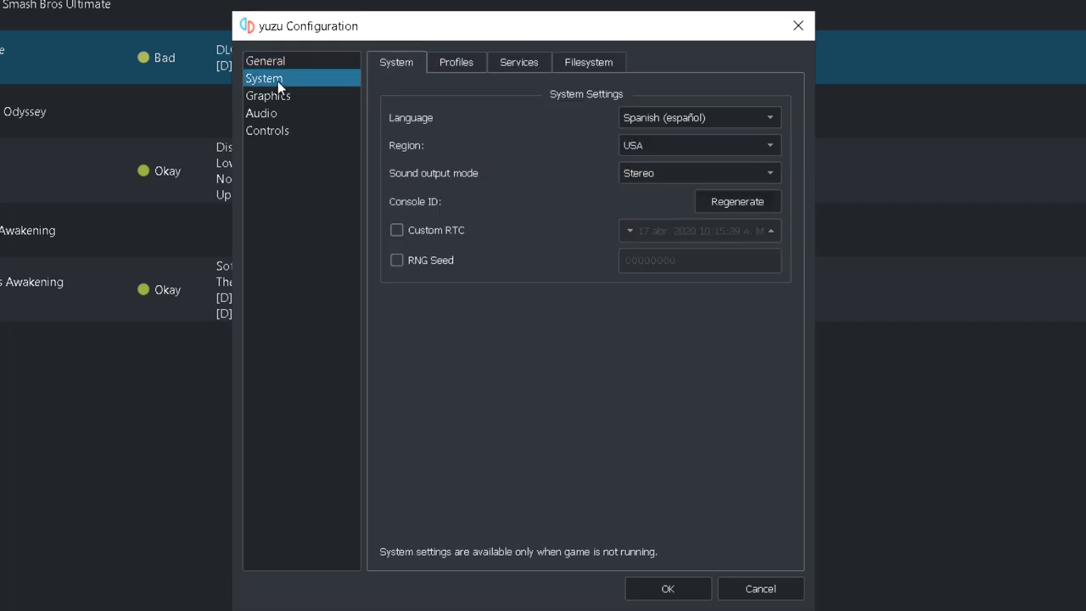
click(662, 147)
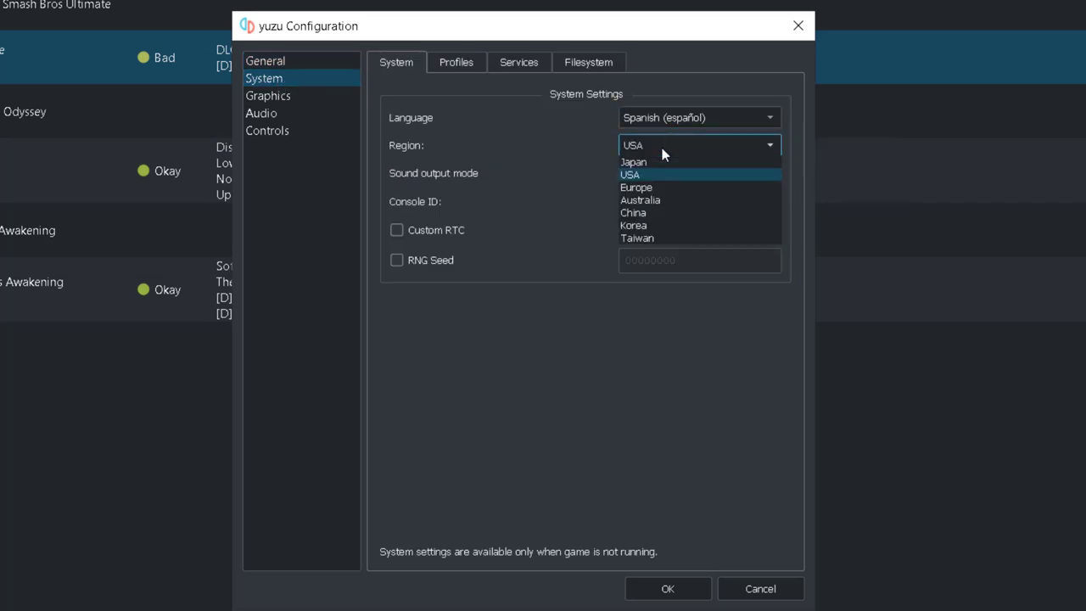
click(522, 138)
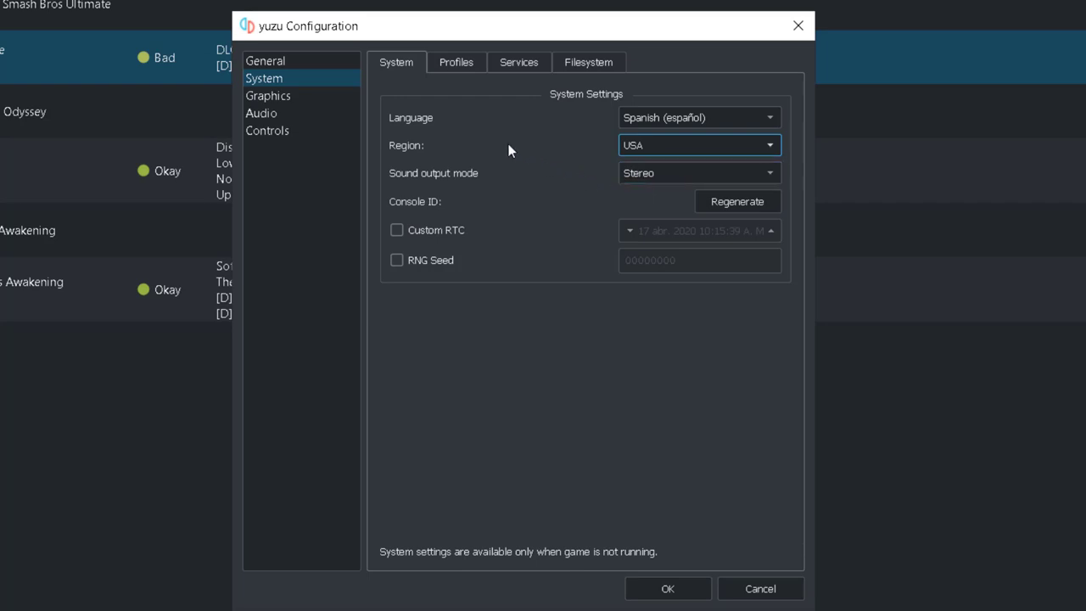
click(468, 68)
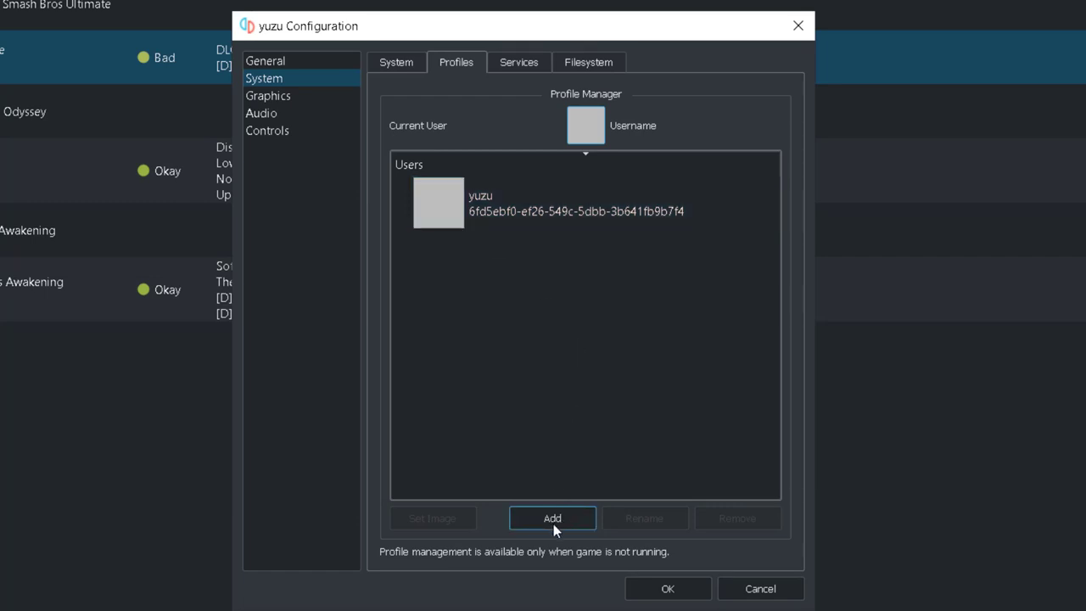
click(531, 207)
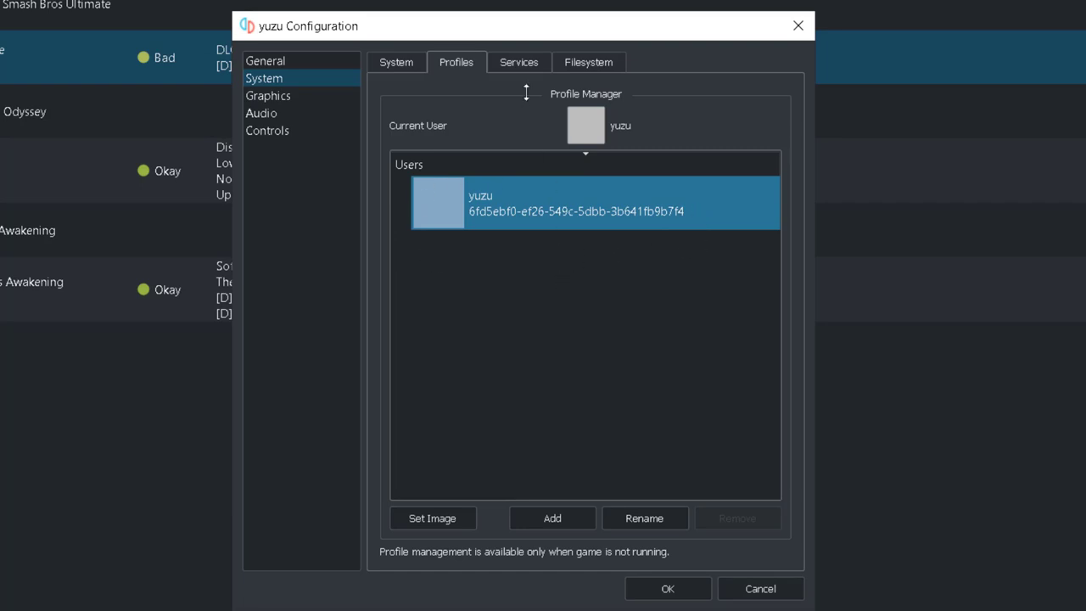
click(527, 64)
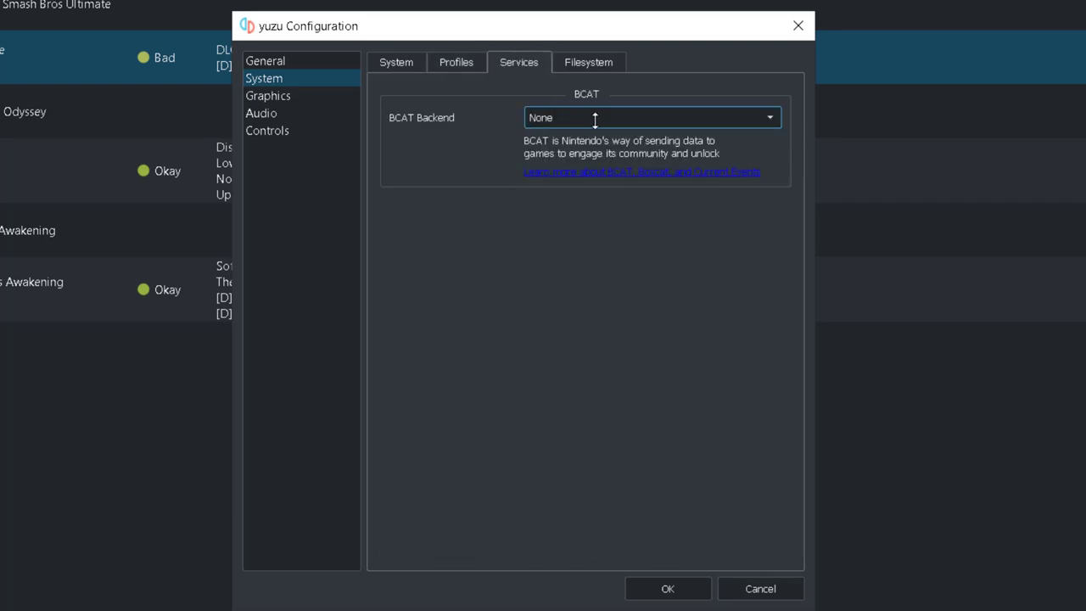
click(592, 68)
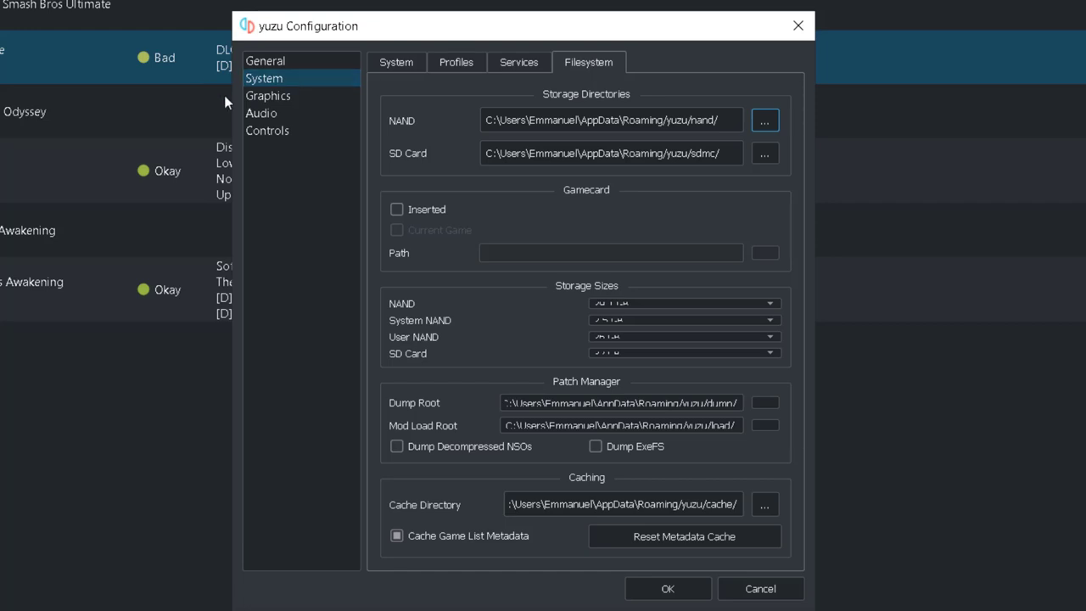
Choose Vulkan as the graphics API and check that the device is the GeForce GTX 1050 Ti.
click(259, 96)
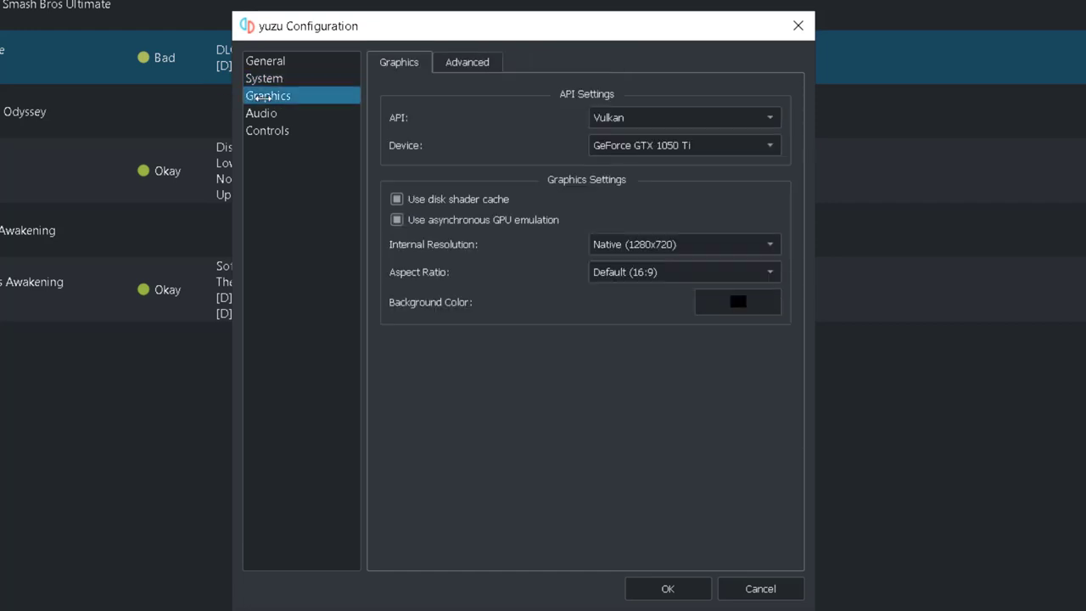
click(627, 117)
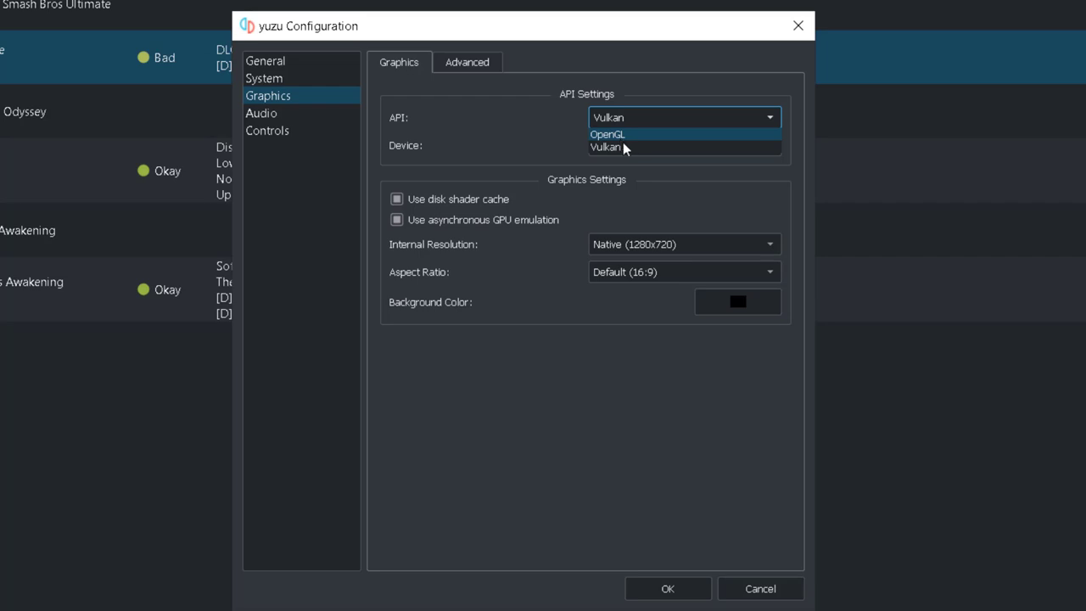
click(623, 151)
click(624, 154)
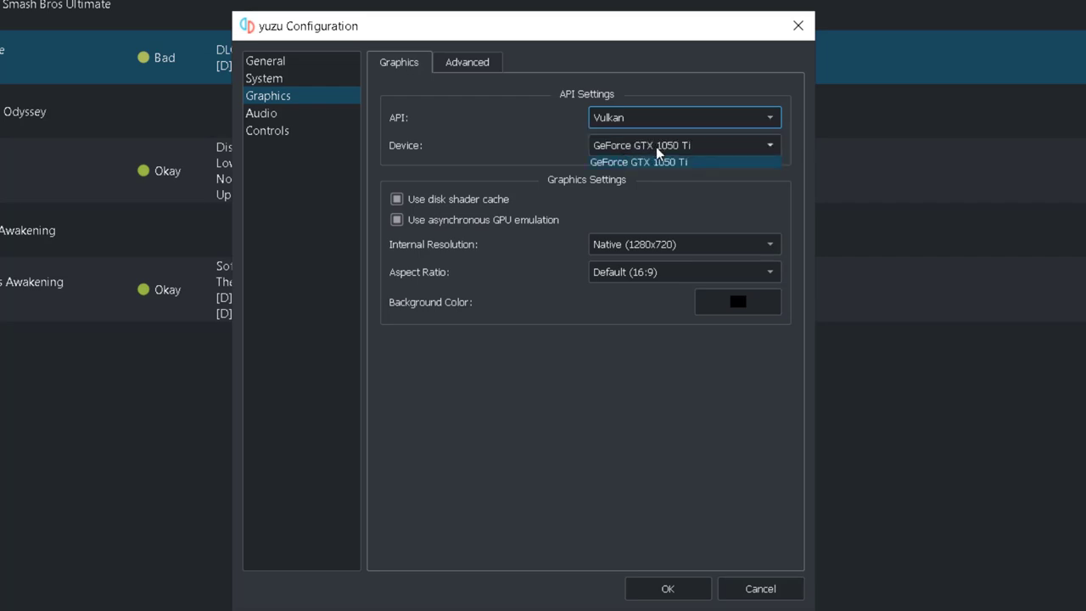
click(656, 147)
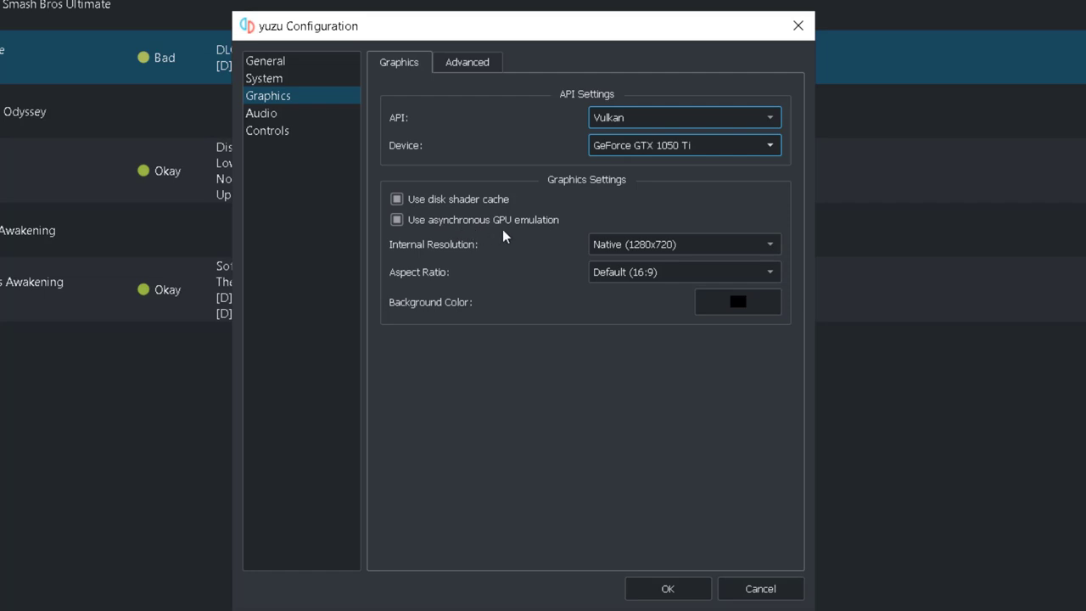
Choose Native (1280x720) as the internal resolution and Default (16:9) as the aspect ratio.
click(707, 248)
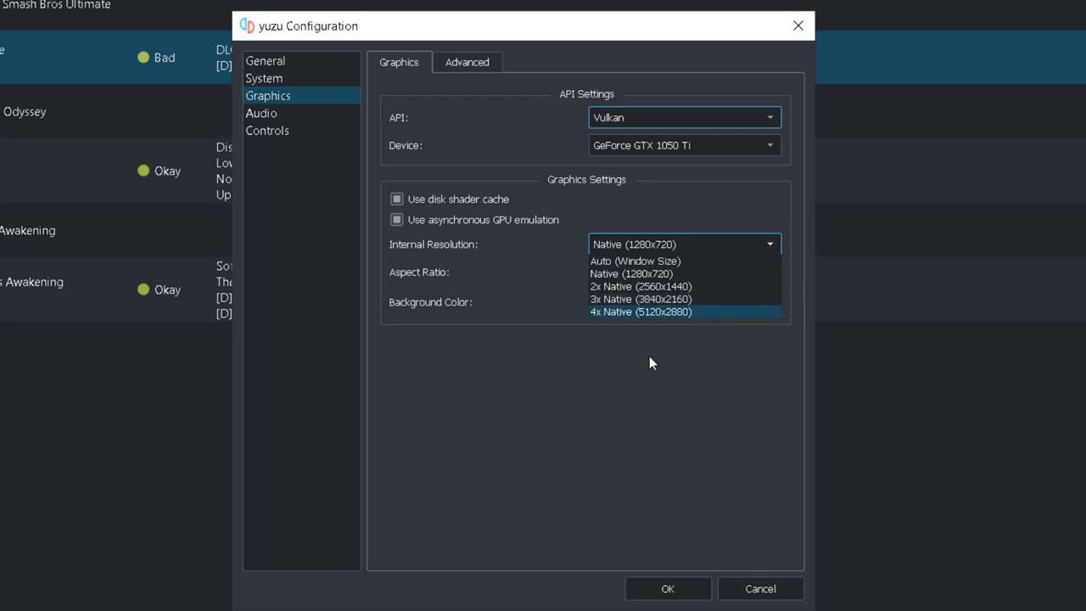
click(651, 276)
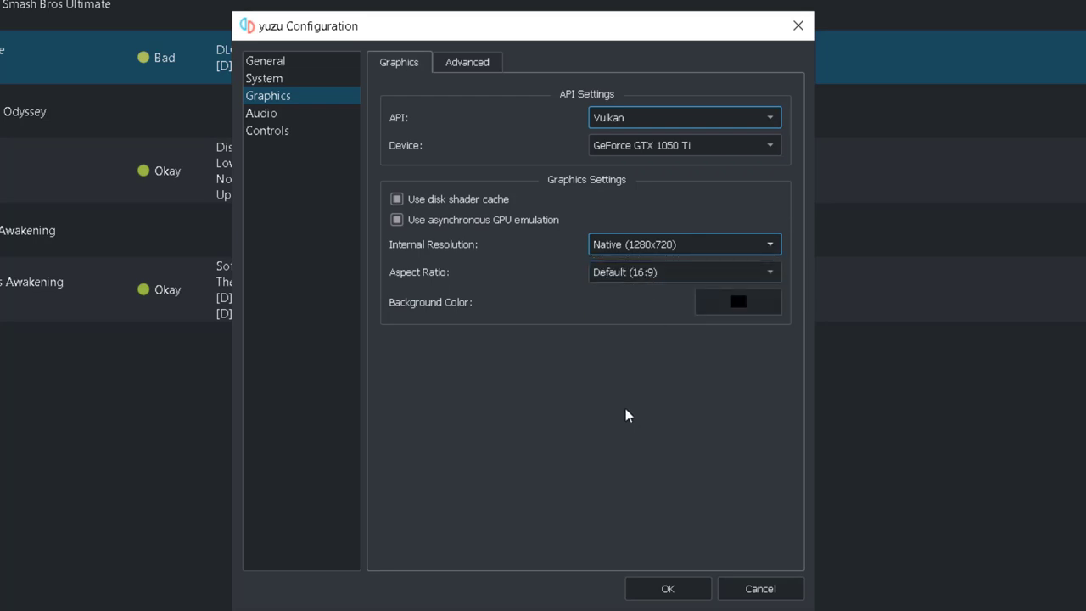
click(664, 285)
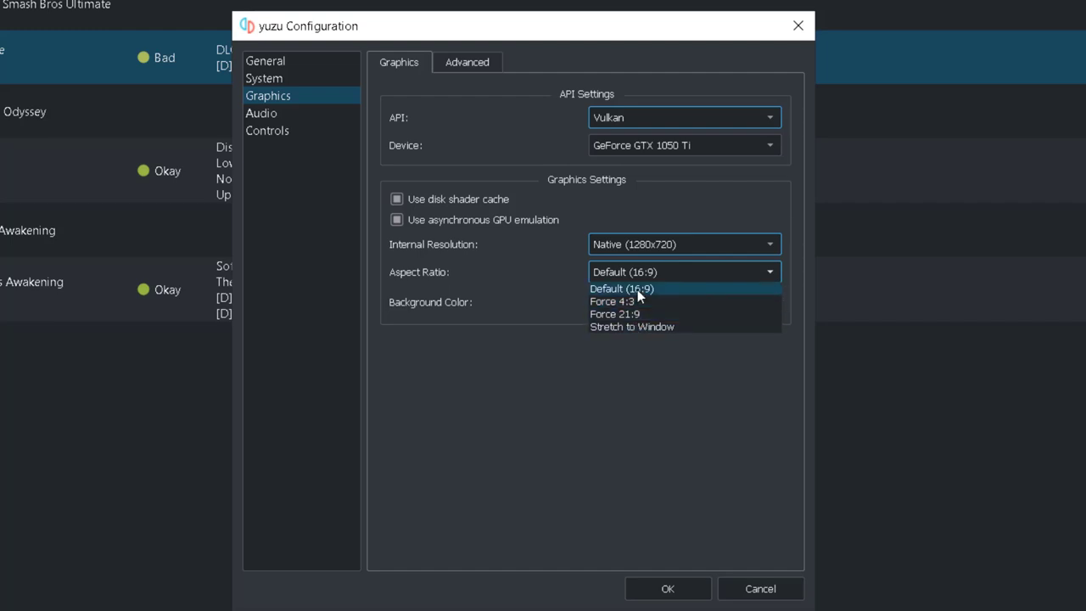
click(637, 288)
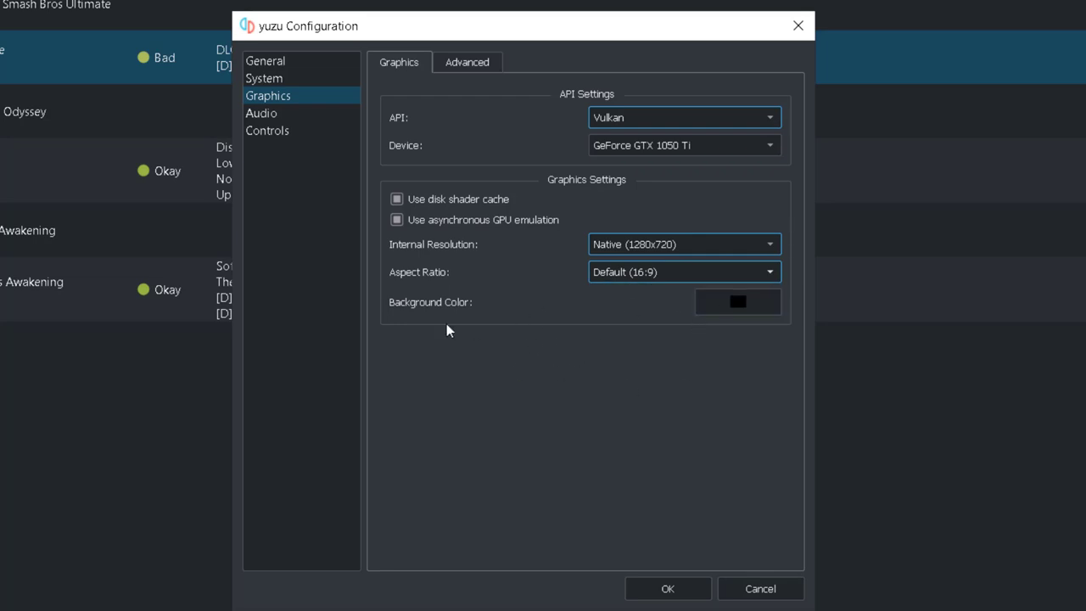
Review the advanced graphics settings and the audio options, including audio stretching and real-time audio.
click(468, 64)
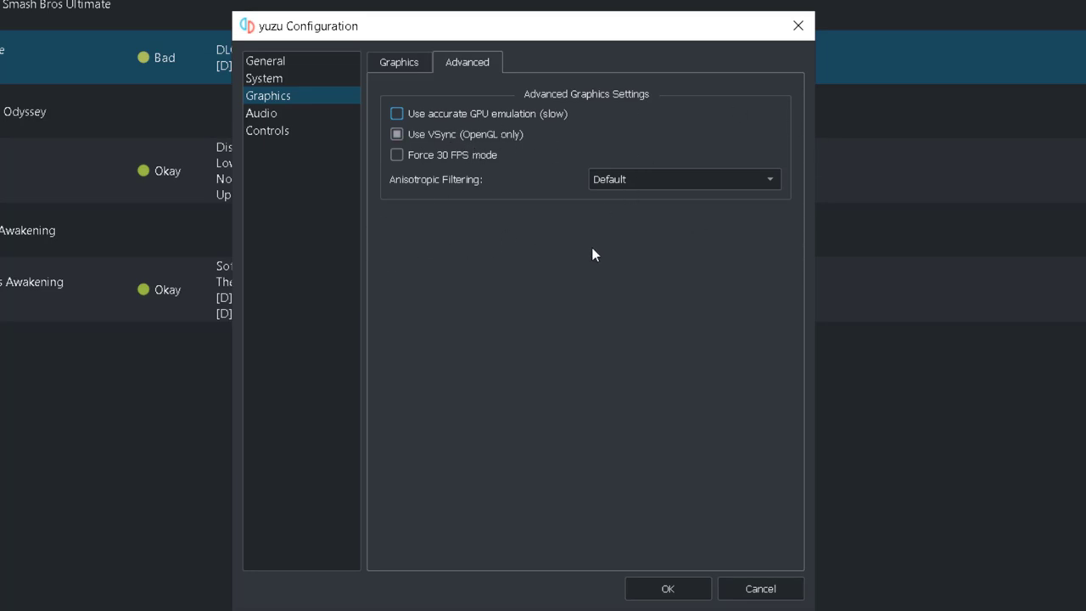
click(265, 113)
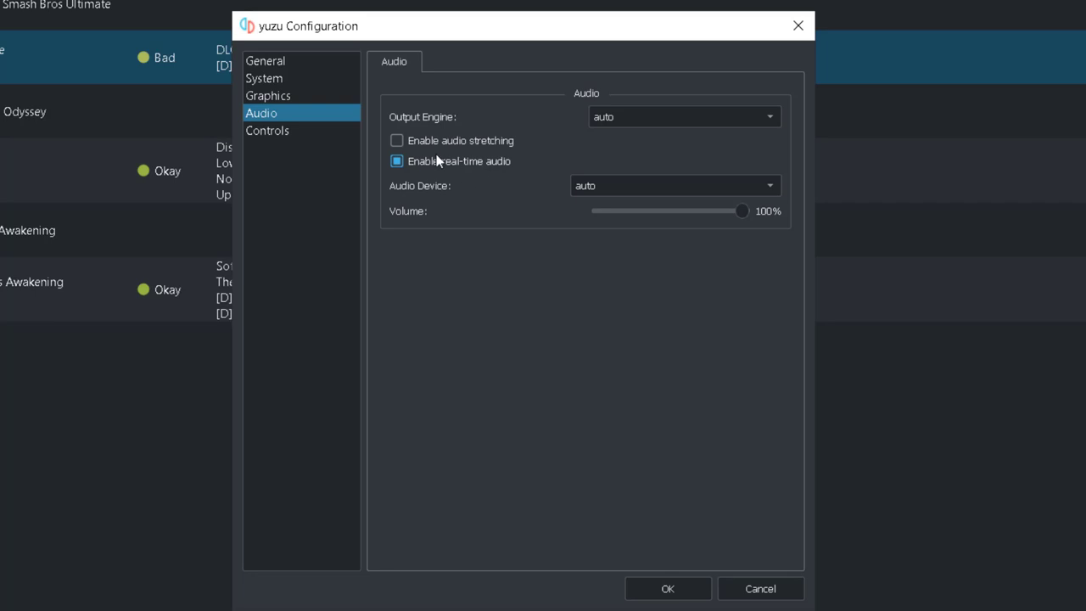
mouse_move(427, 146)
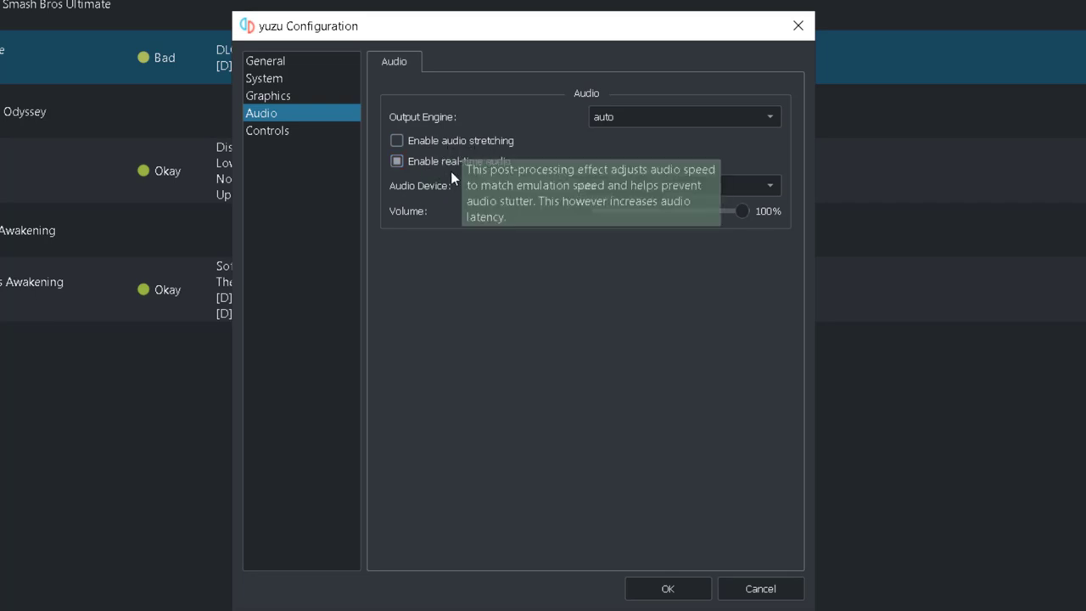
mouse_move(428, 166)
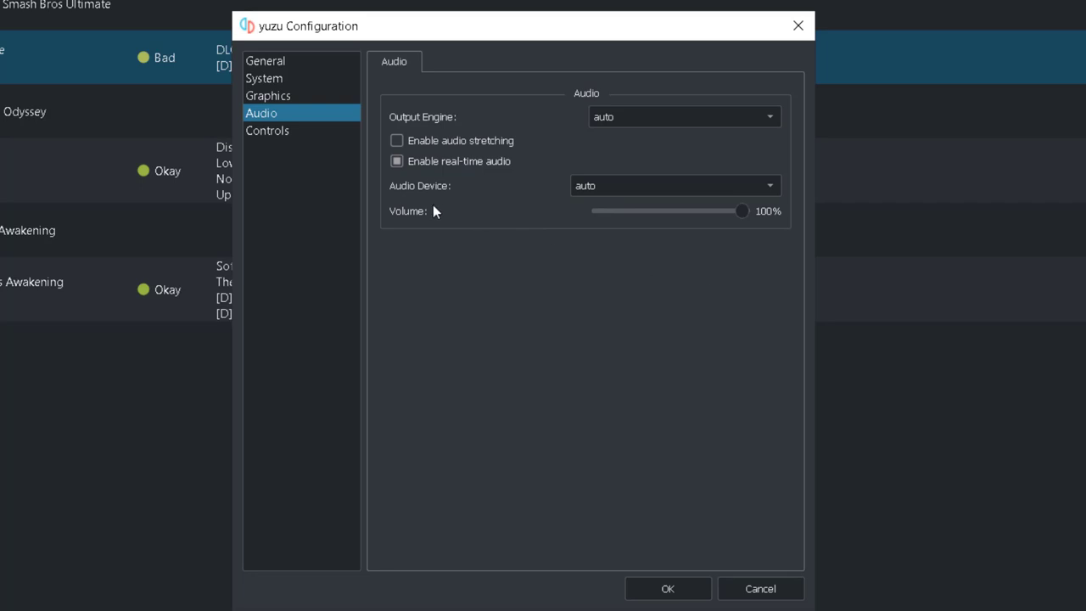
Open the custom controller configuration in the control settings and keep Pro Controller as Player 1's controller type.
click(307, 133)
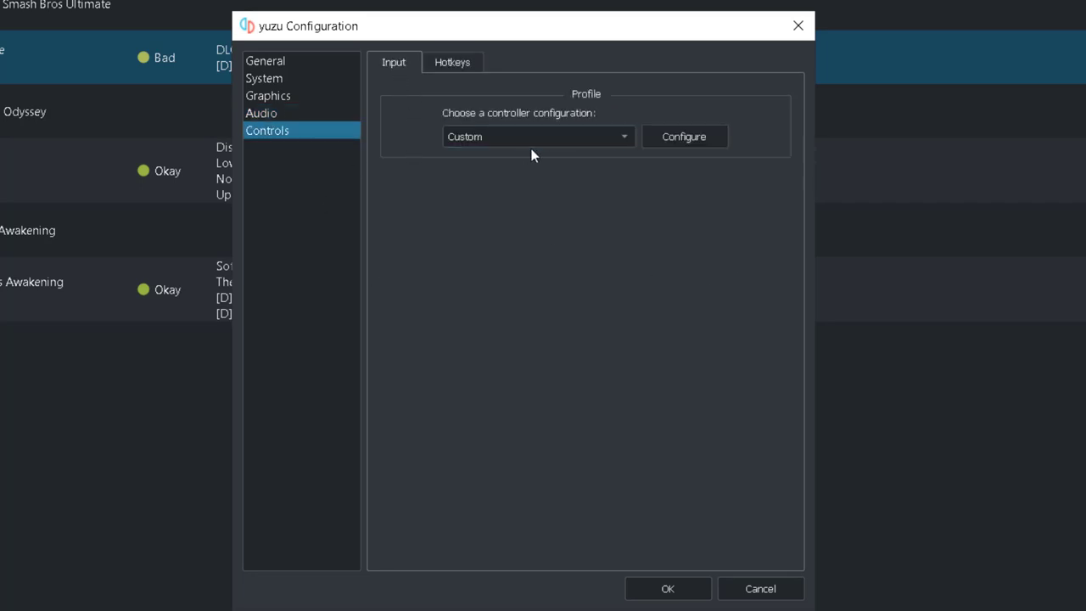
click(700, 141)
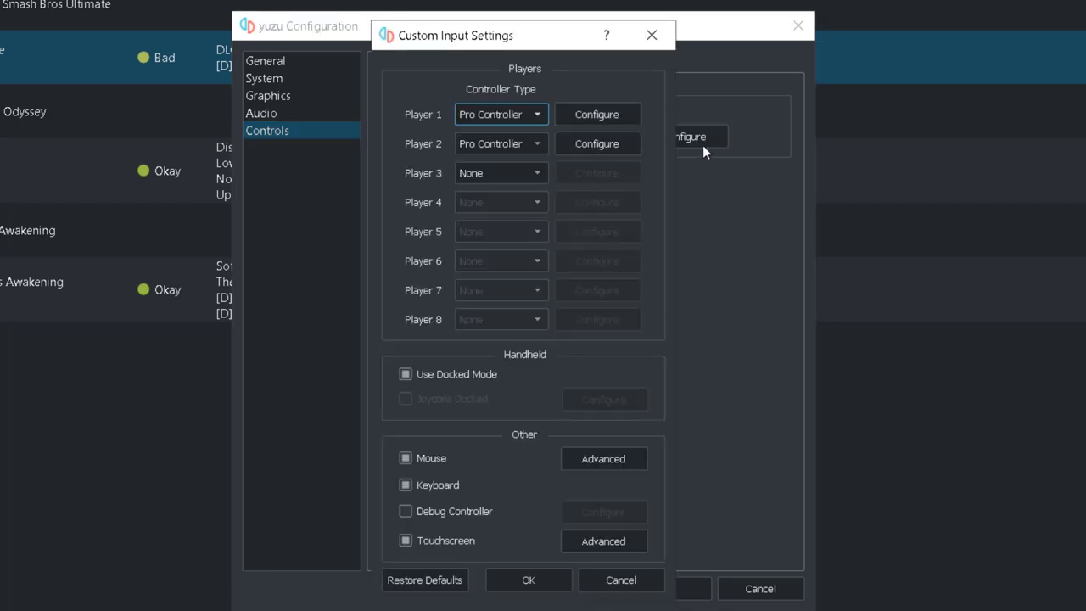
click(520, 119)
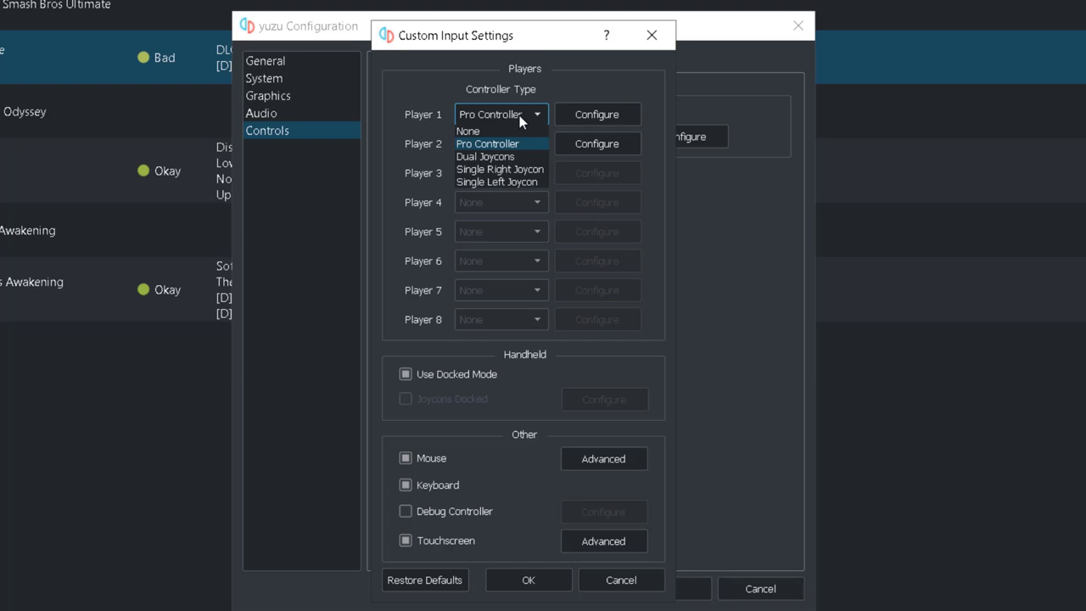
click(519, 116)
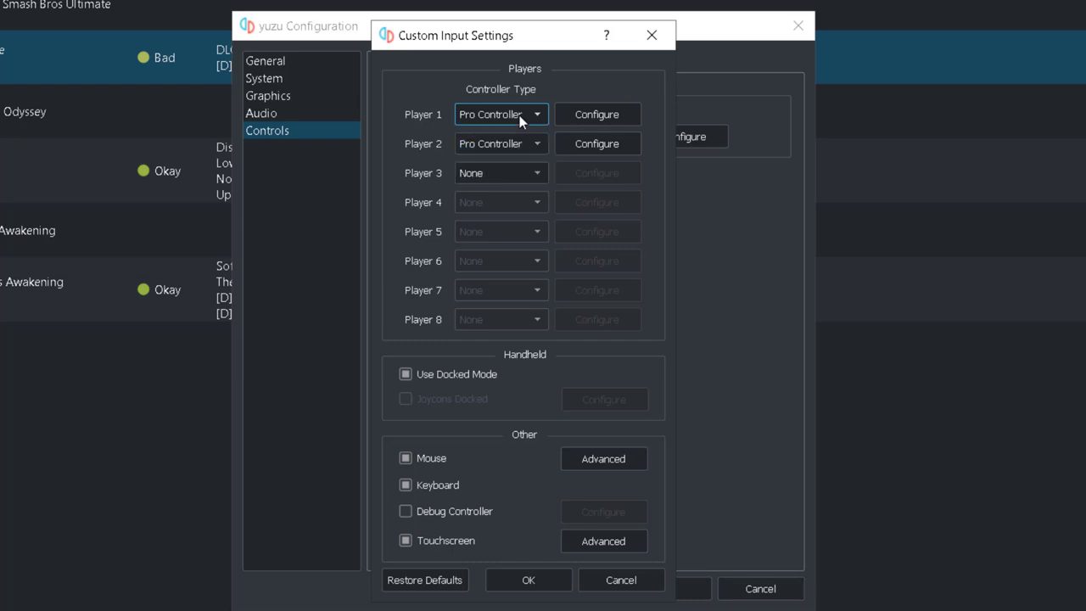
Map Player 1's A to Button 0 and B to Button 1 in the input configuration and accept the mapping.
click(581, 114)
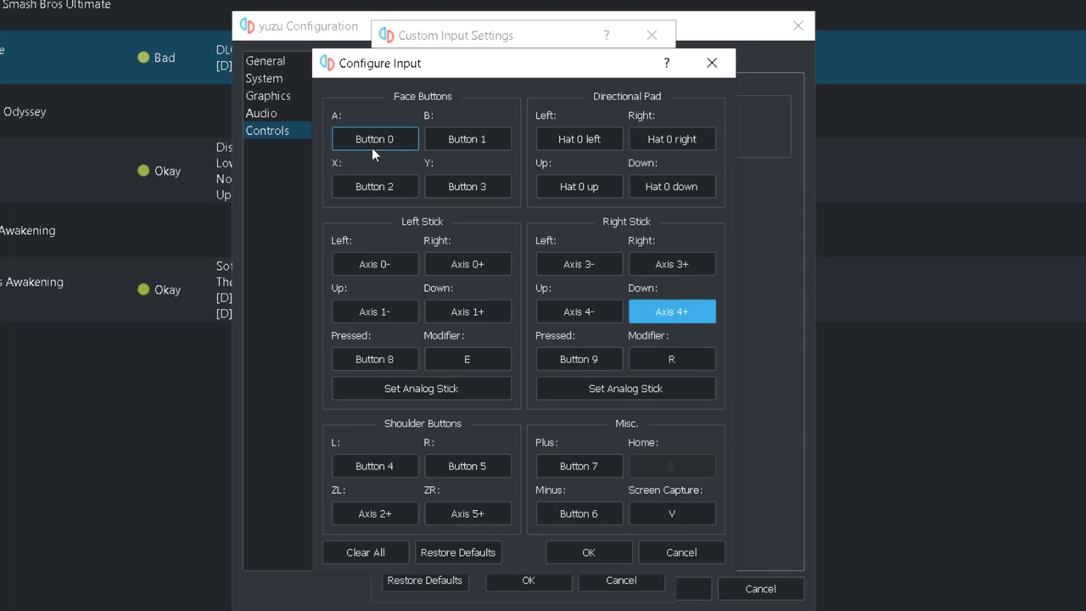
click(375, 141)
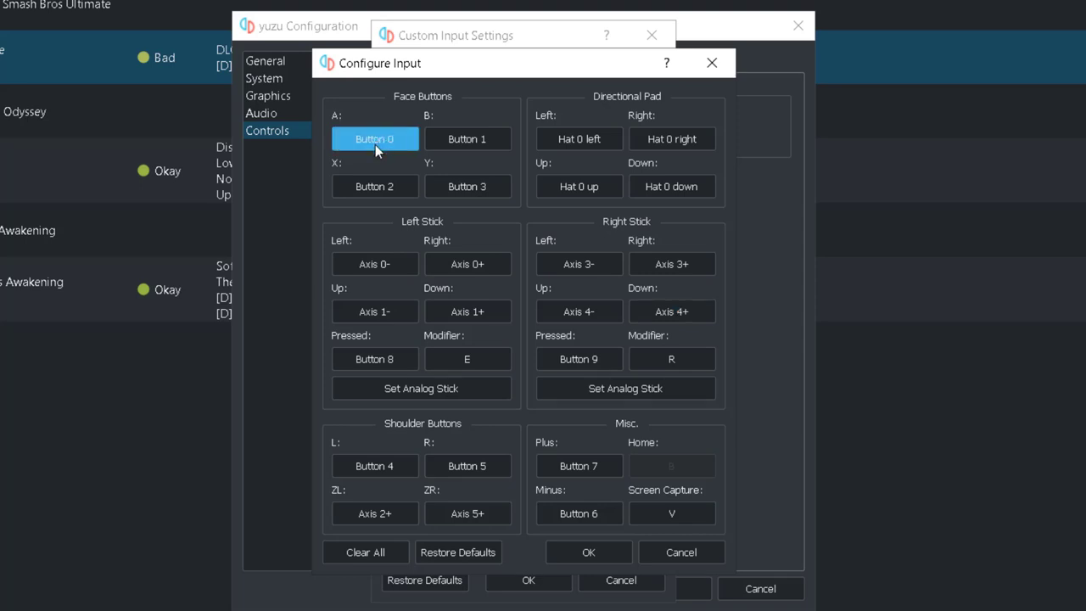
click(450, 139)
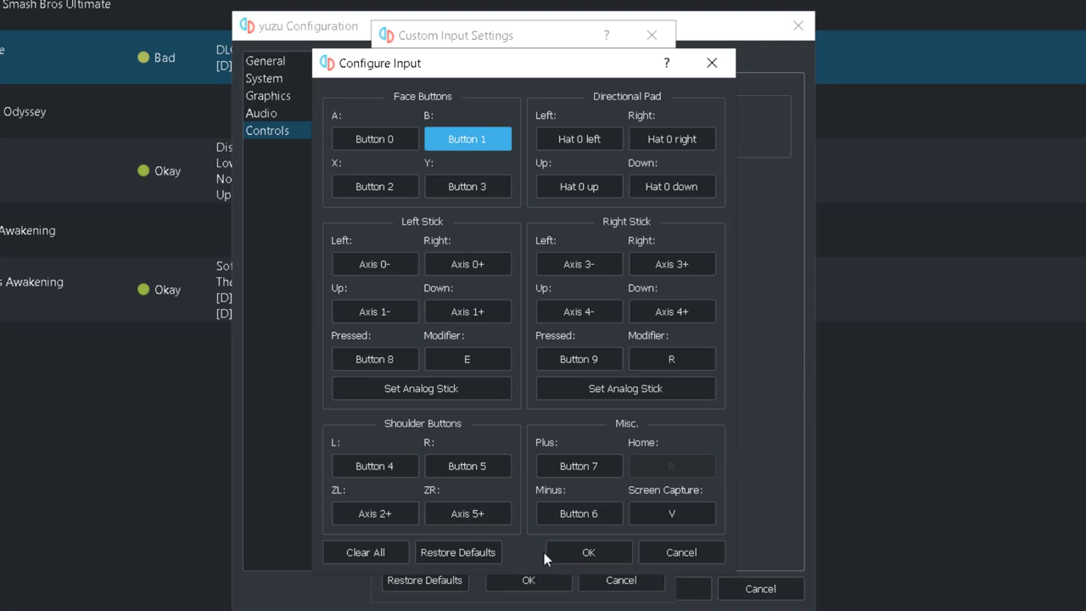
click(569, 548)
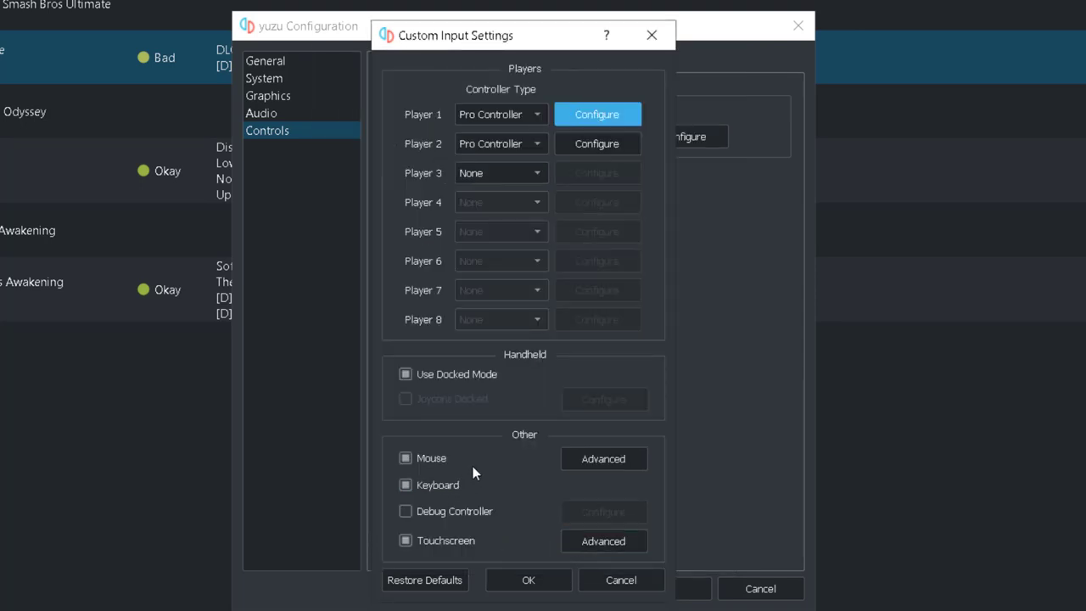
Keep Use Docked Mode enabled, turn off Mouse and toggle Touchscreen in the custom input settings, and save the whole configuration.
click(463, 379)
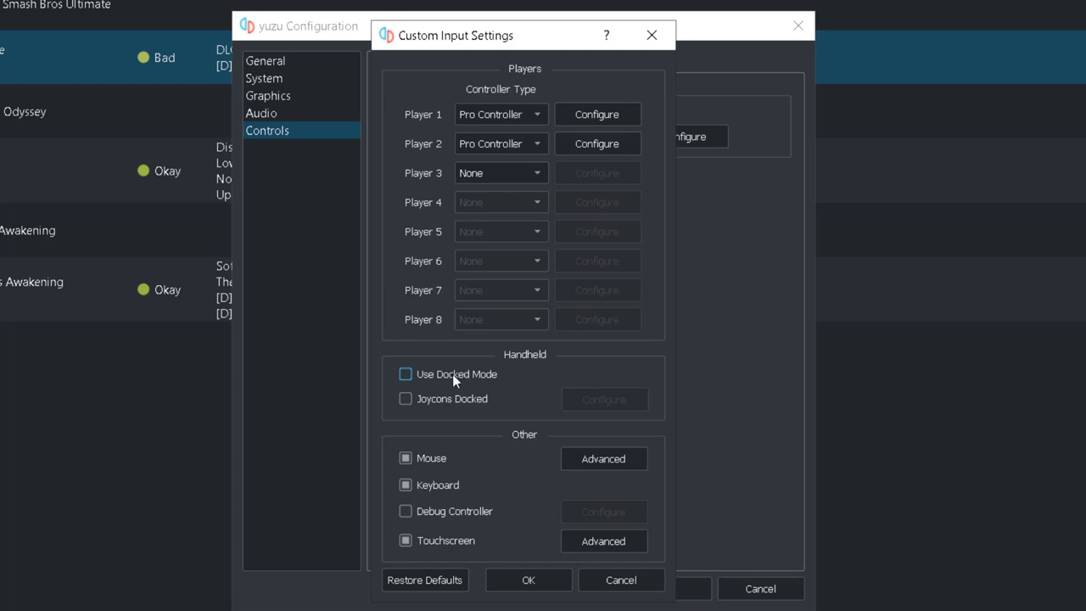
click(453, 375)
click(442, 459)
click(440, 460)
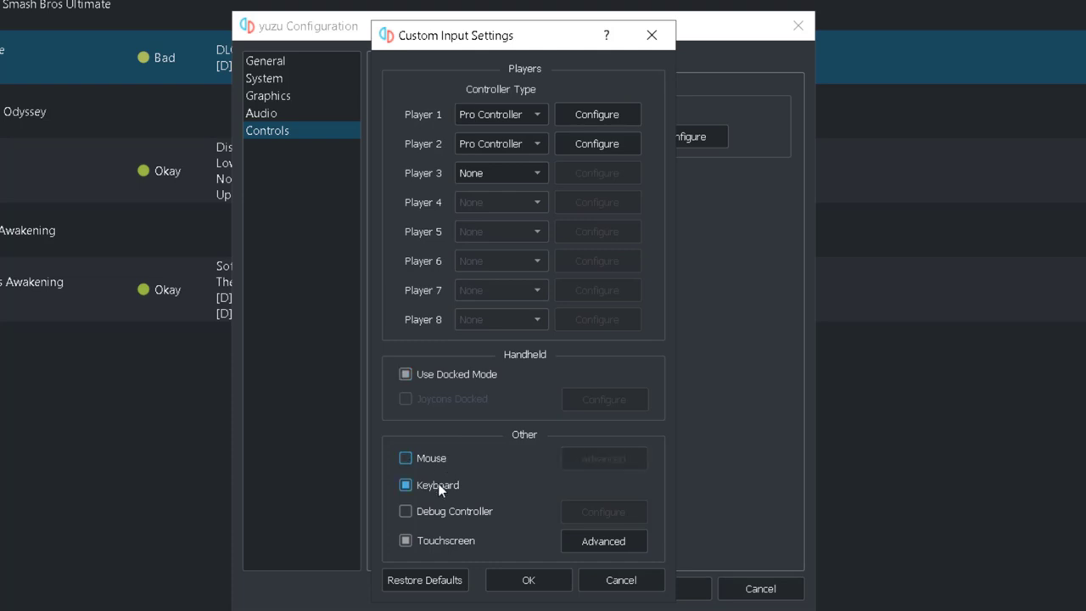
click(461, 547)
click(529, 580)
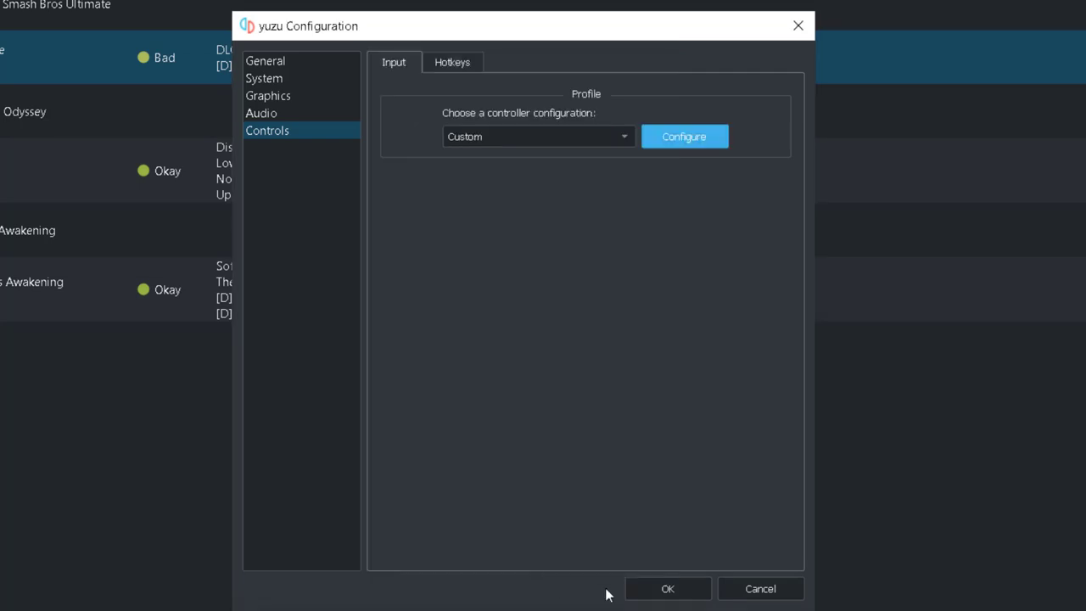
click(674, 586)
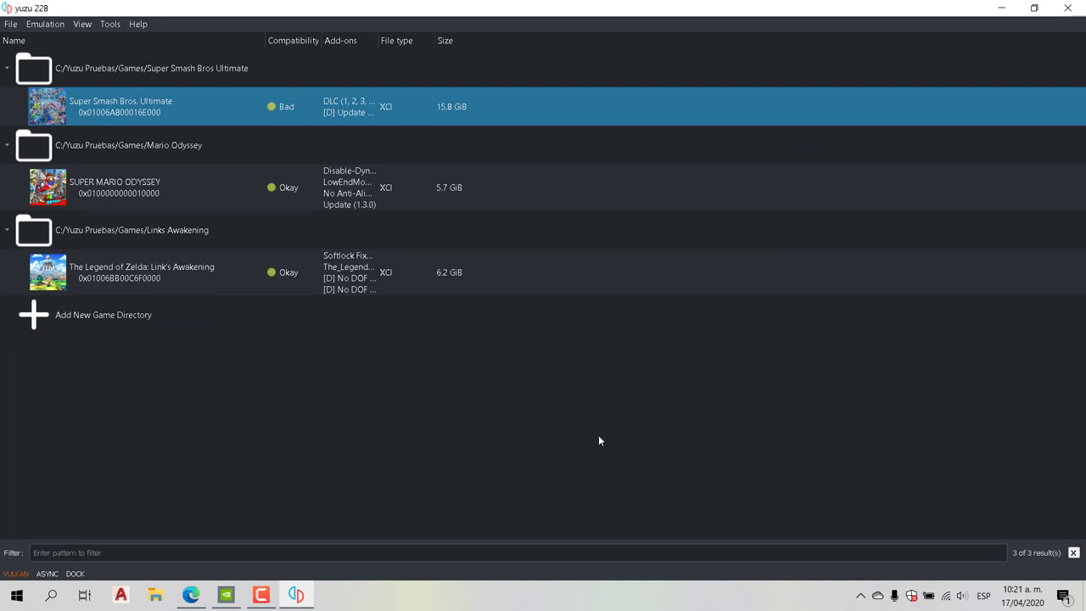
Switch to the NVIDIA Control Panel, check that the advanced 3D image settings are in use, and follow them to the 3D settings management page.
click(1000, 8)
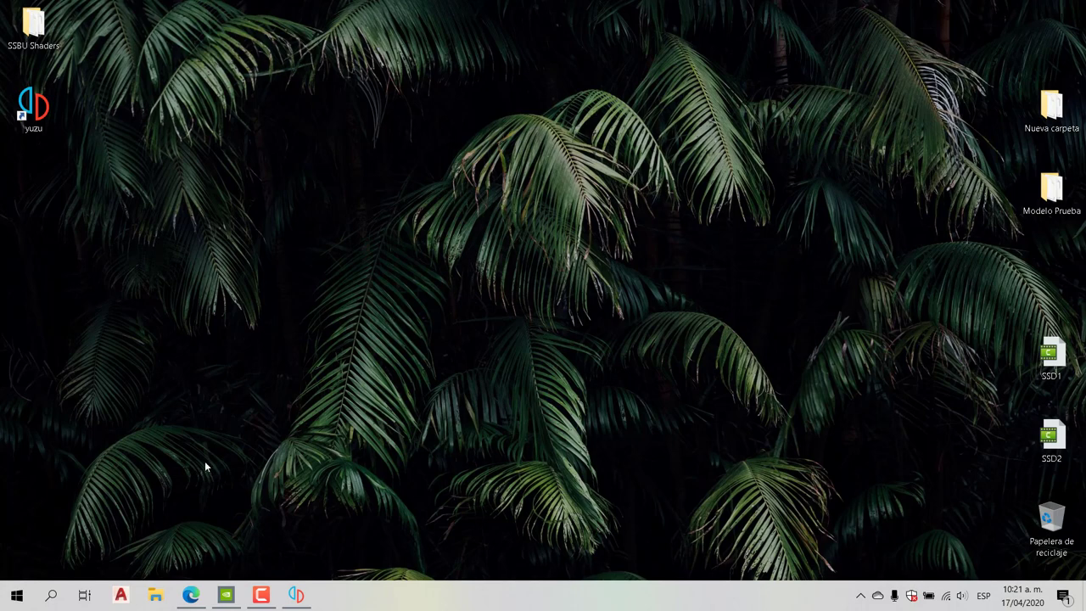
click(227, 598)
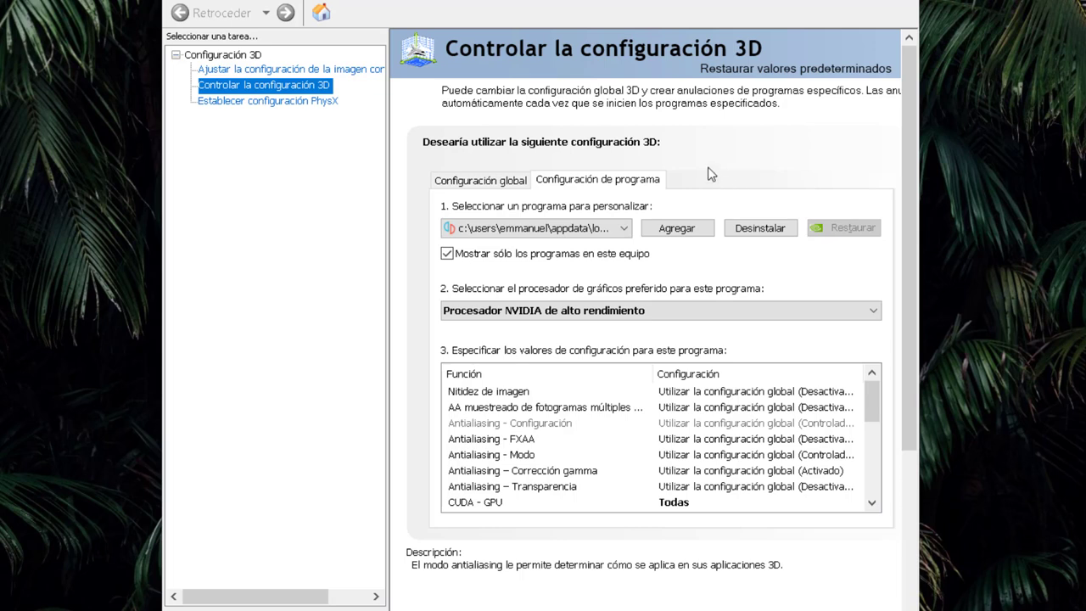
click(281, 91)
click(291, 72)
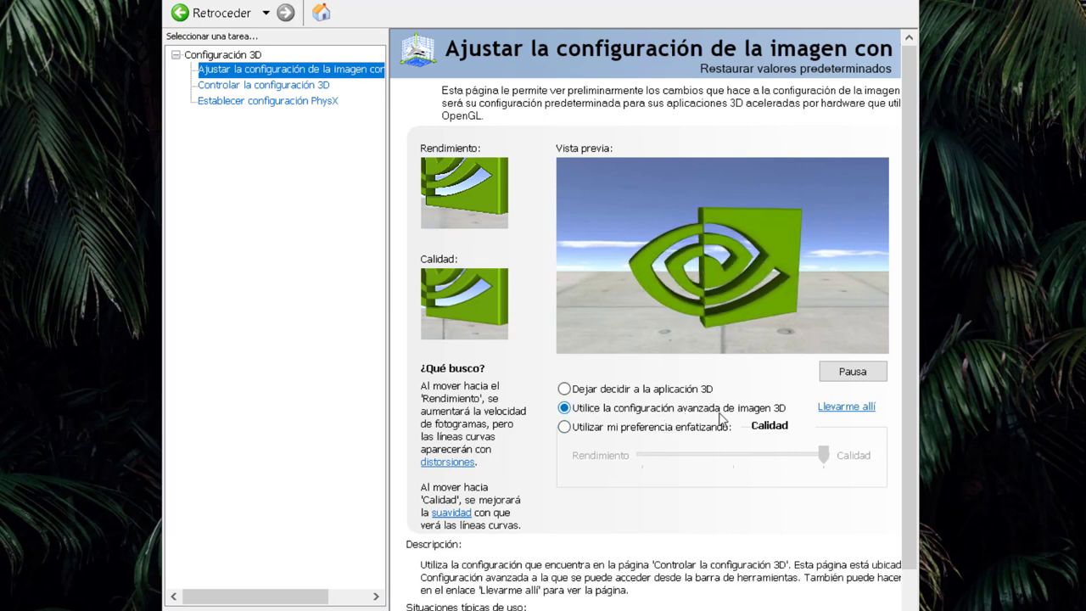
click(857, 410)
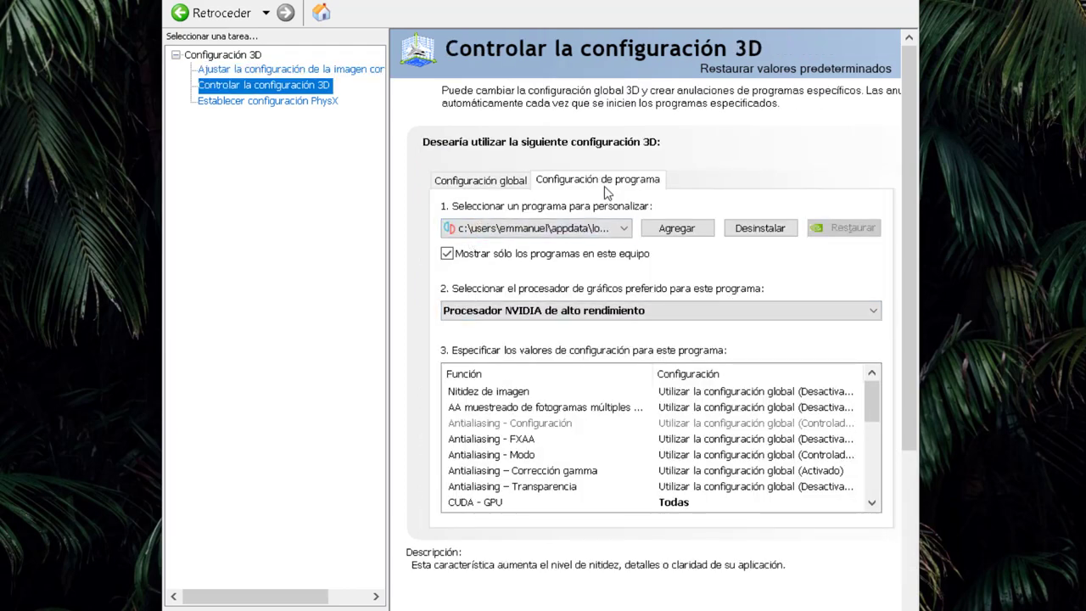
Start adding a program to the per-program 3D settings and select the yuzu executable in the Yuzu Pruebas folder.
click(624, 229)
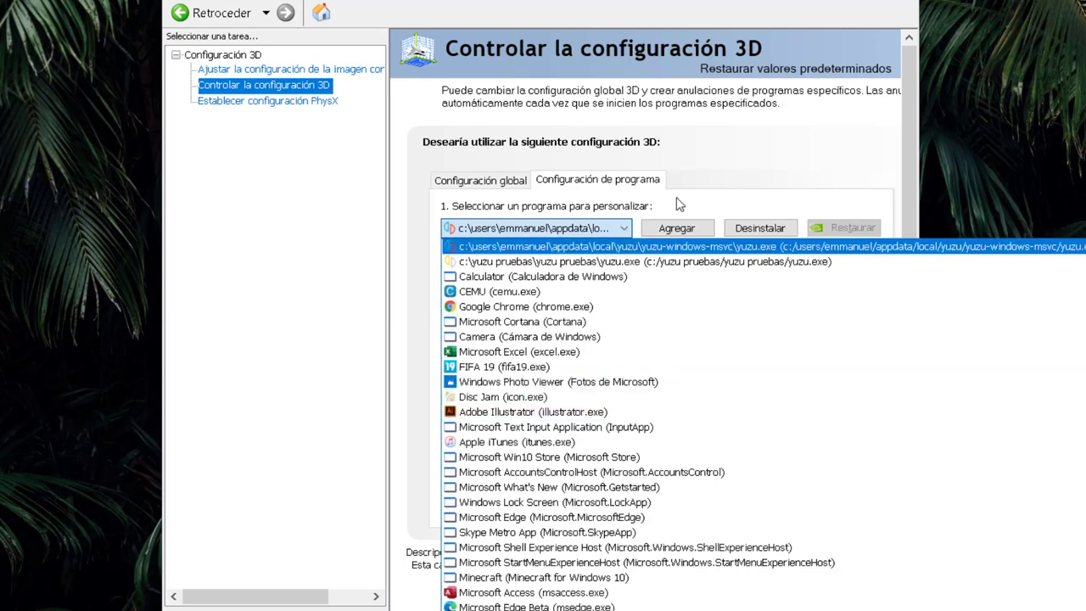
click(677, 230)
click(678, 229)
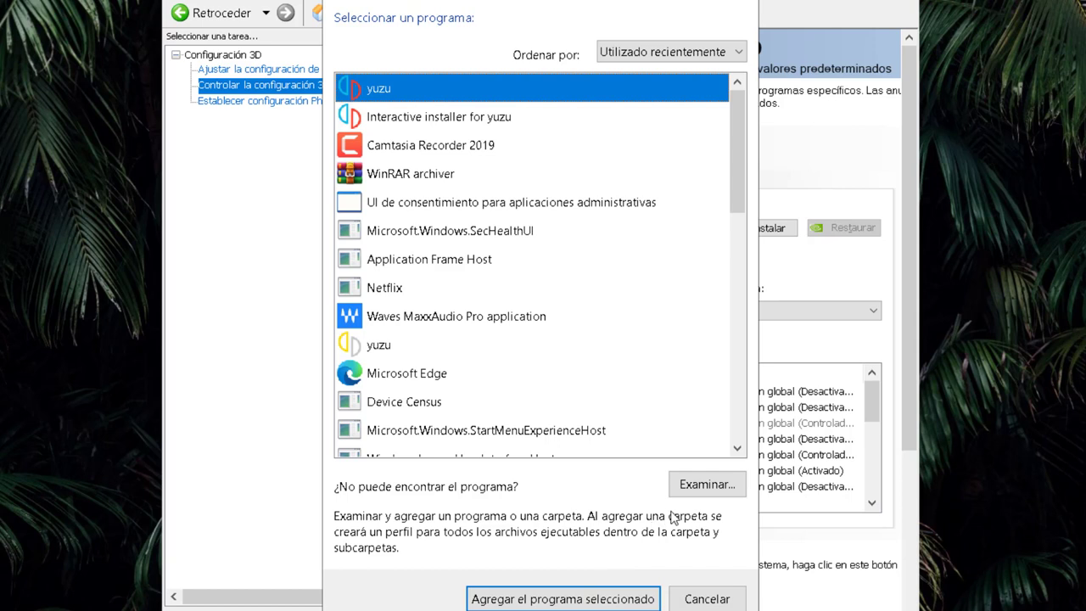
click(707, 485)
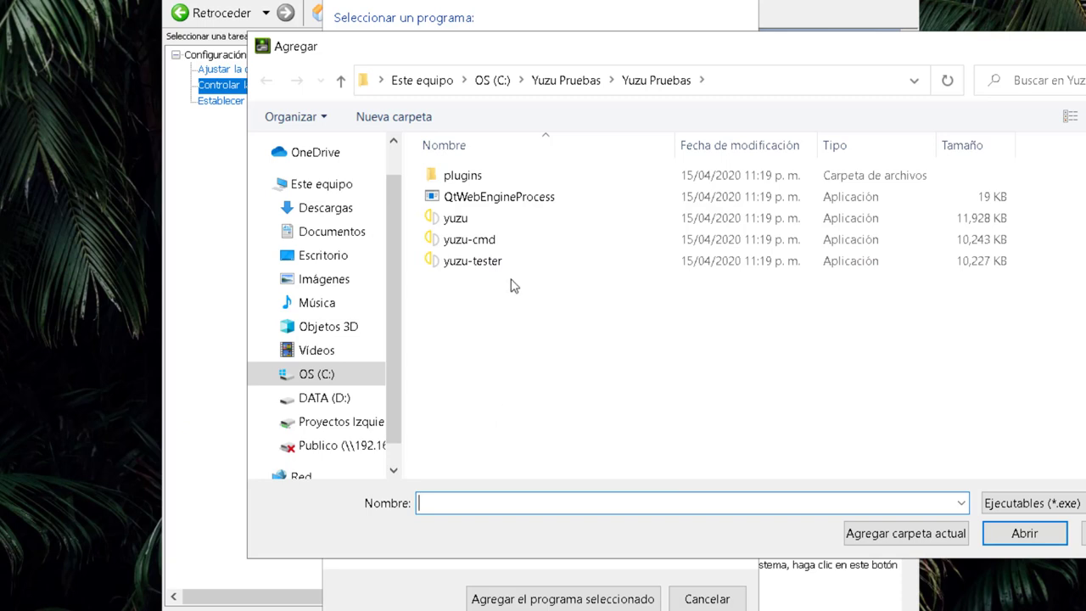
click(465, 225)
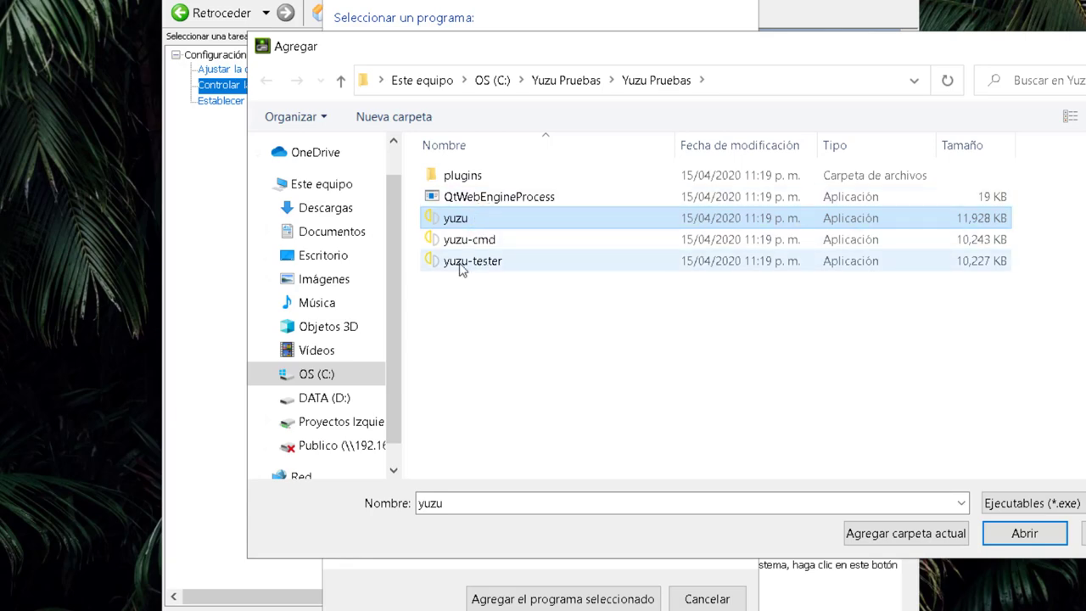
Switch to yuzu and open its data folder in File Explorer.
mouse_move(197, 609)
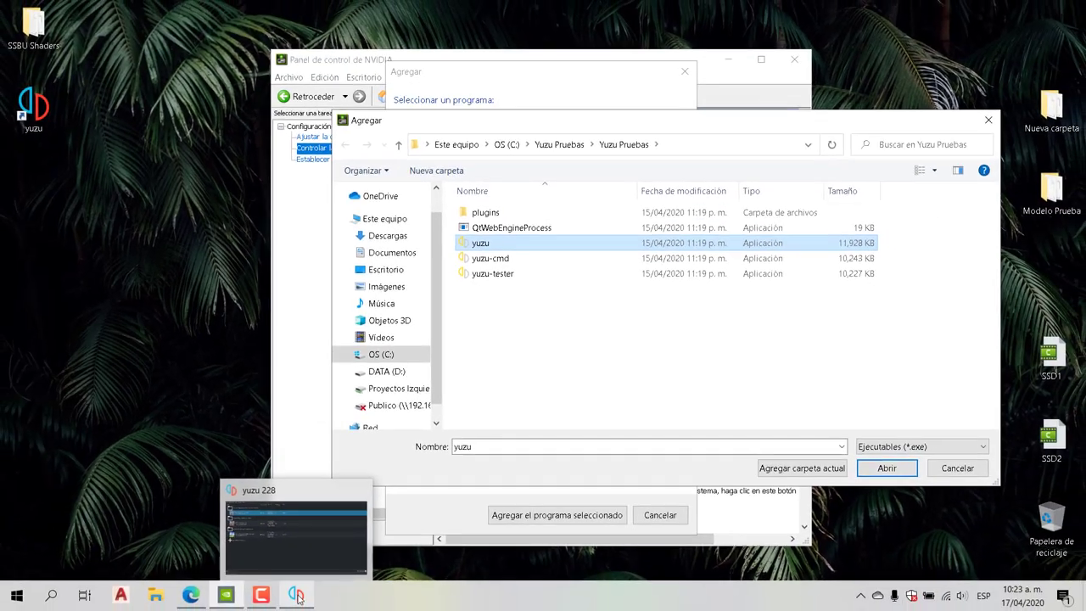
click(197, 594)
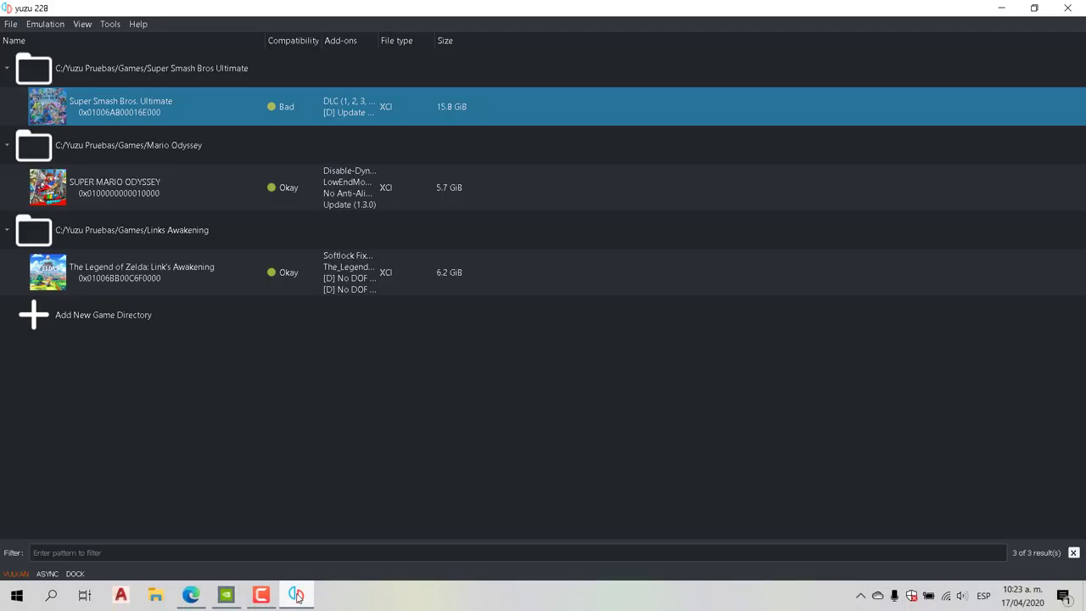
click(12, 26)
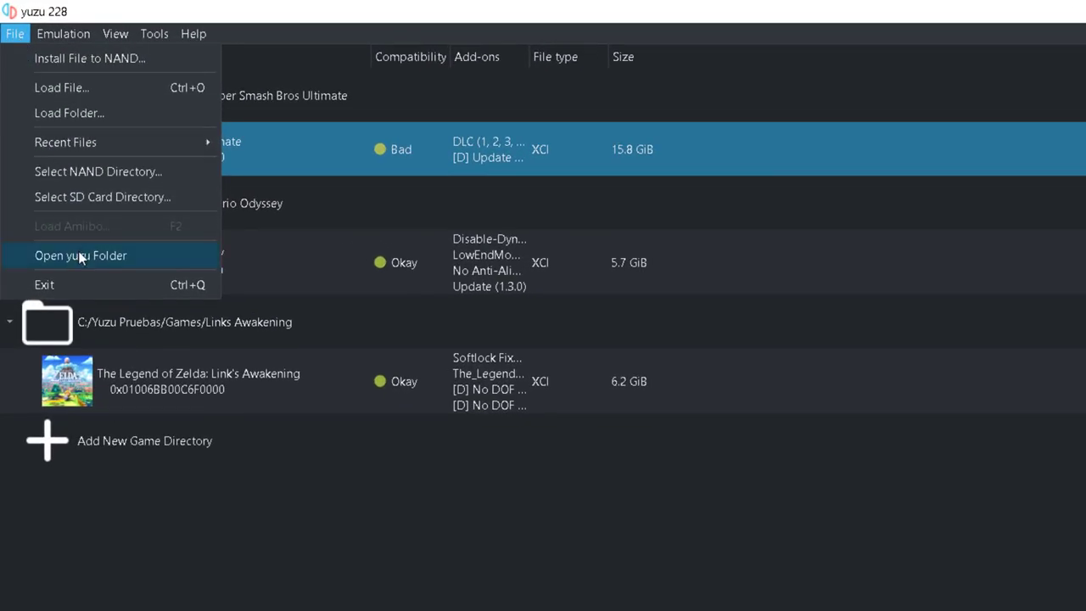
click(81, 255)
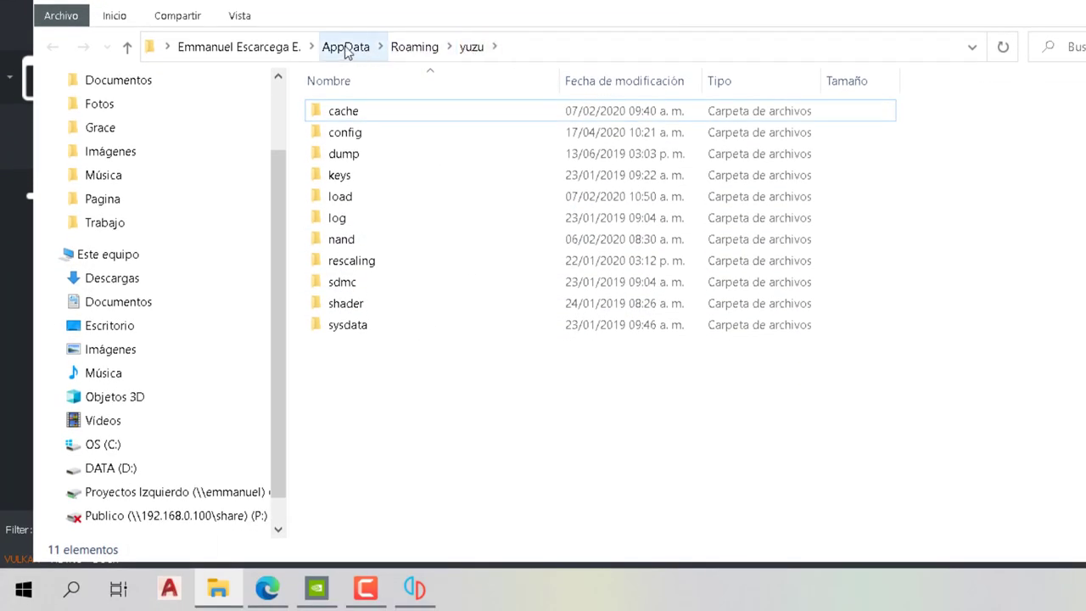
Go up to the AppData folder and open the yuzu folder inside Local.
click(346, 48)
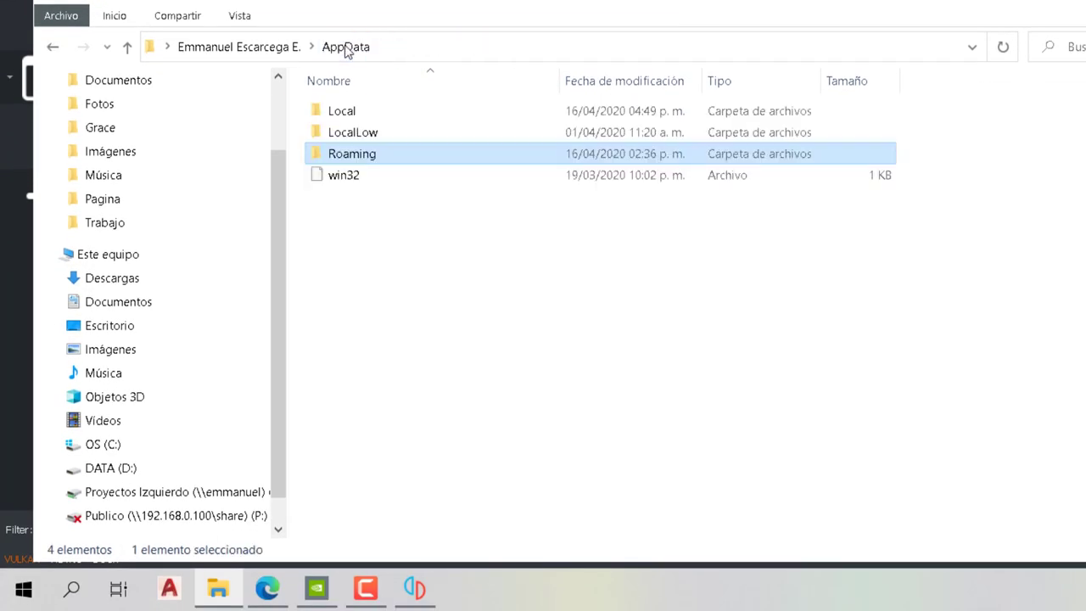
double_click(371, 112)
scroll(371, 117, down, 16)
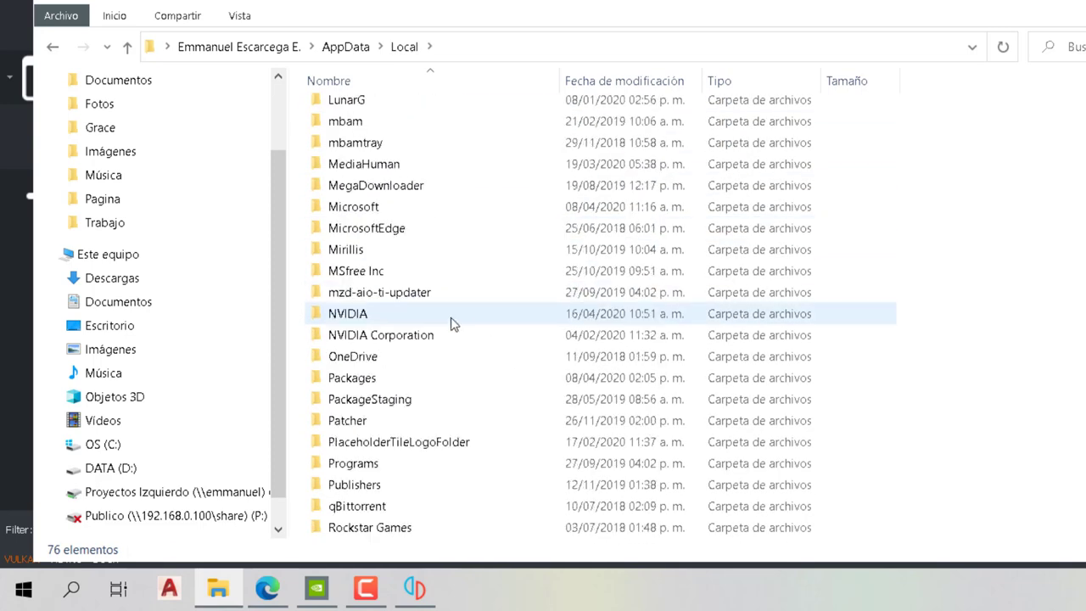
scroll(450, 447, down, 1)
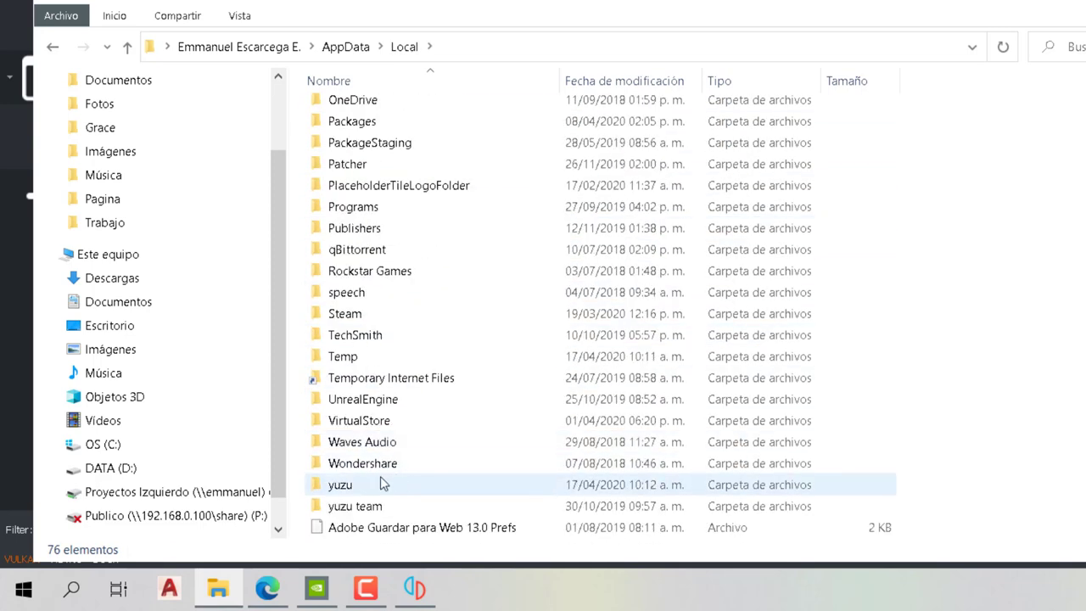
click(347, 487)
double_click(348, 487)
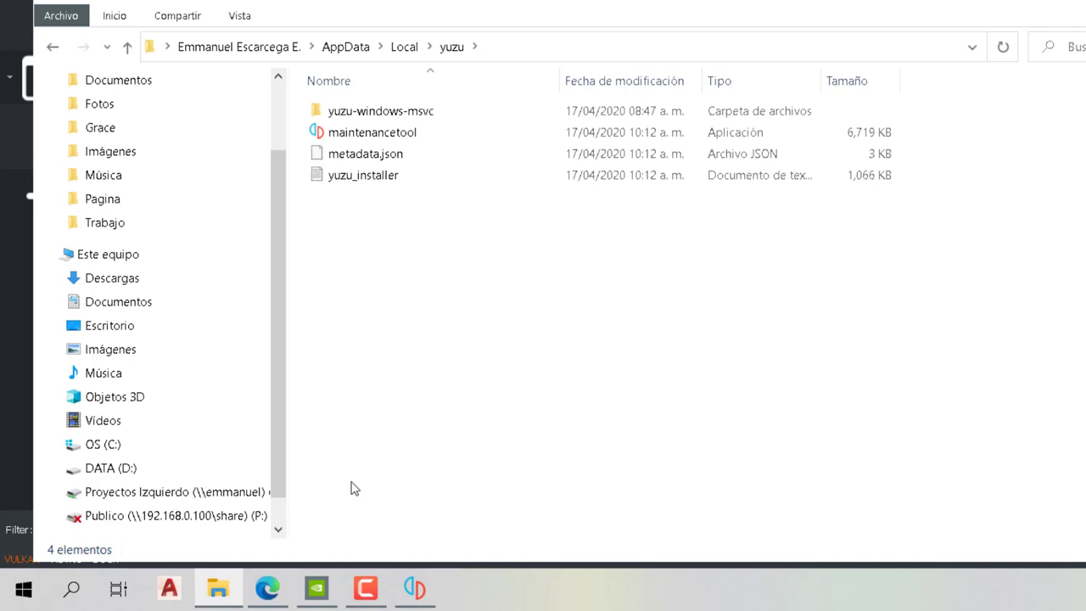
Open the yuzu-windows-msvc folder, locate the yuzu executable and copy the folder's path.
double_click(395, 114)
click(395, 114)
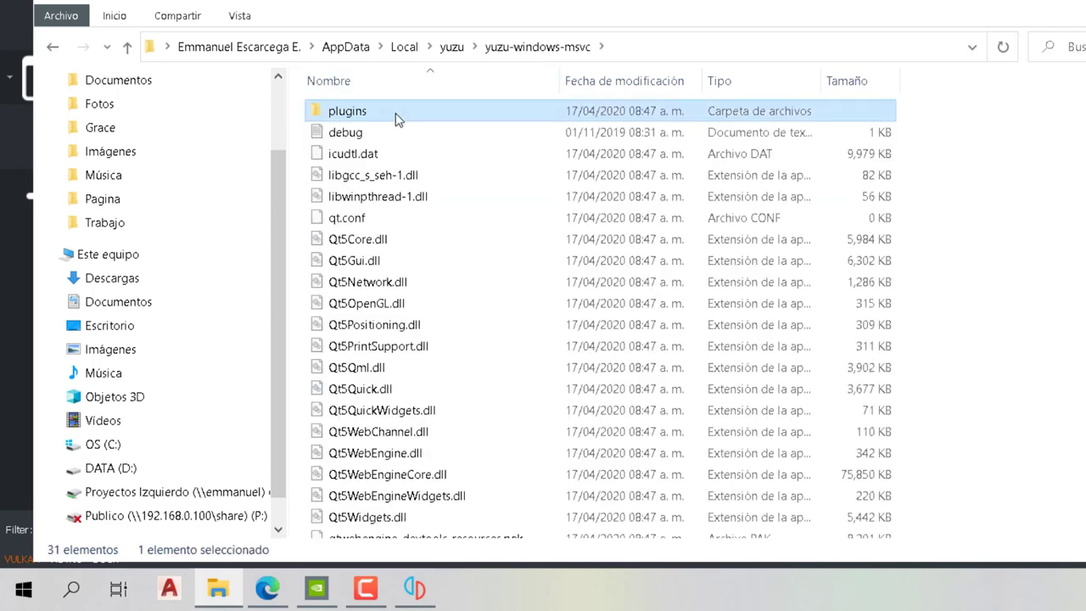
scroll(395, 165, down, 4)
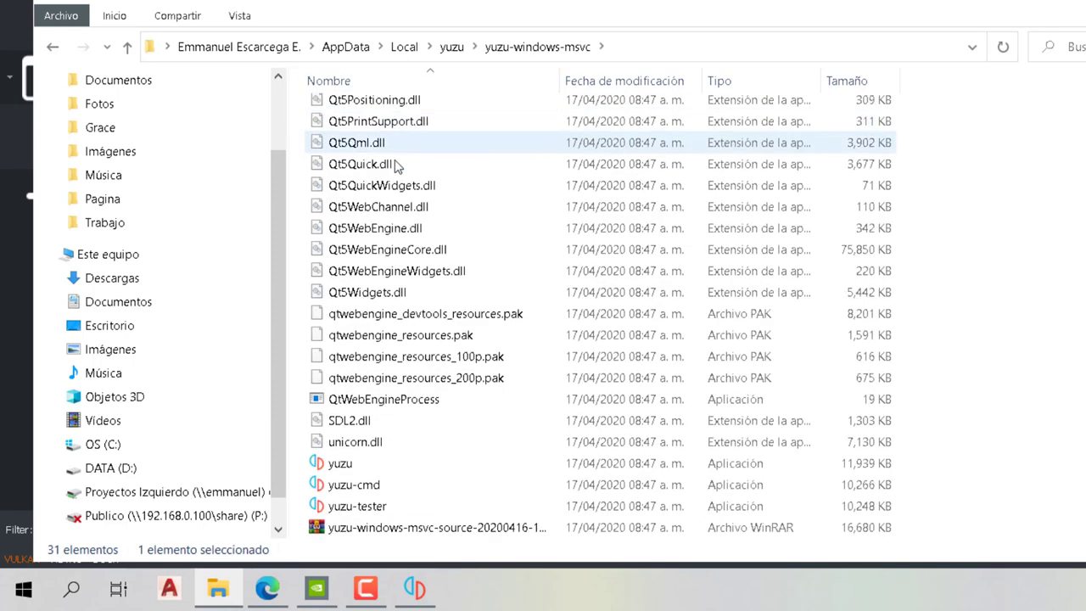
click(349, 473)
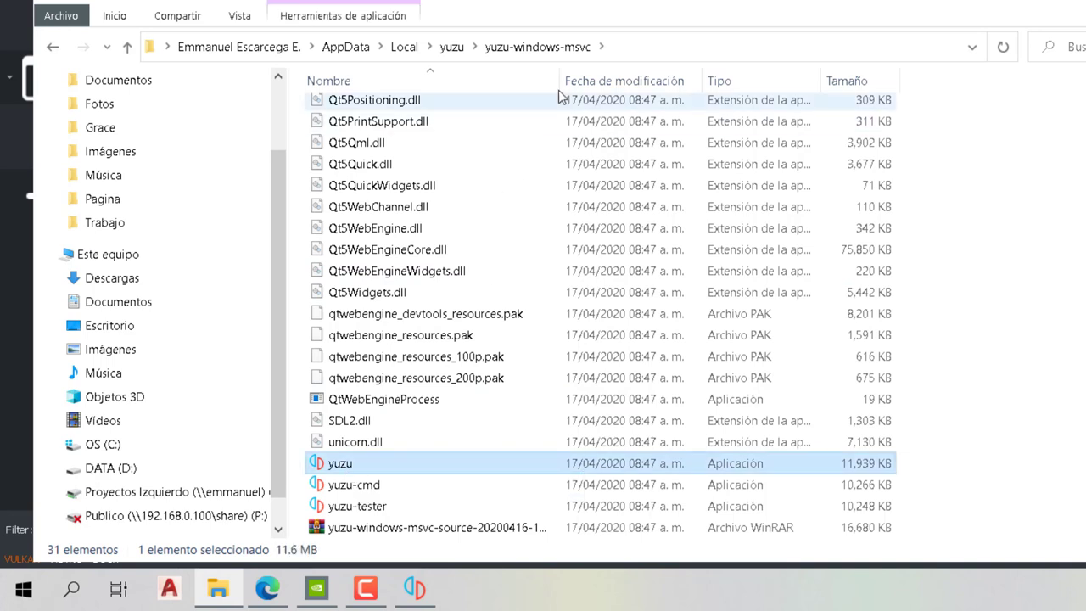
click(665, 56)
key(ctrl+c)
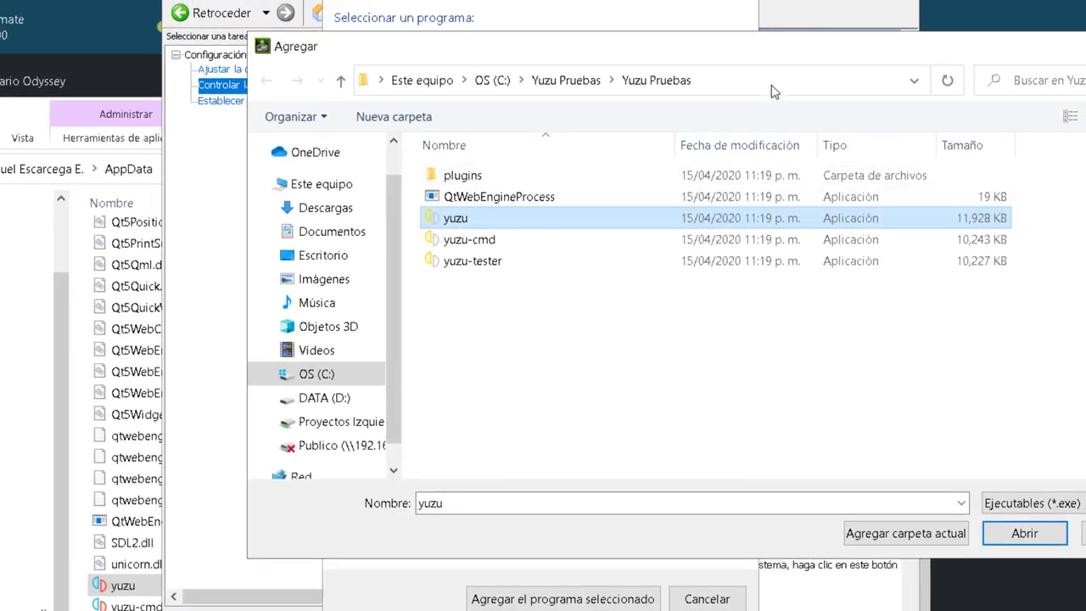
In the NVIDIA add-program dialog, go to the copied yuzu-windows-msvc path and add the yuzu executable to the program settings.
click(844, 50)
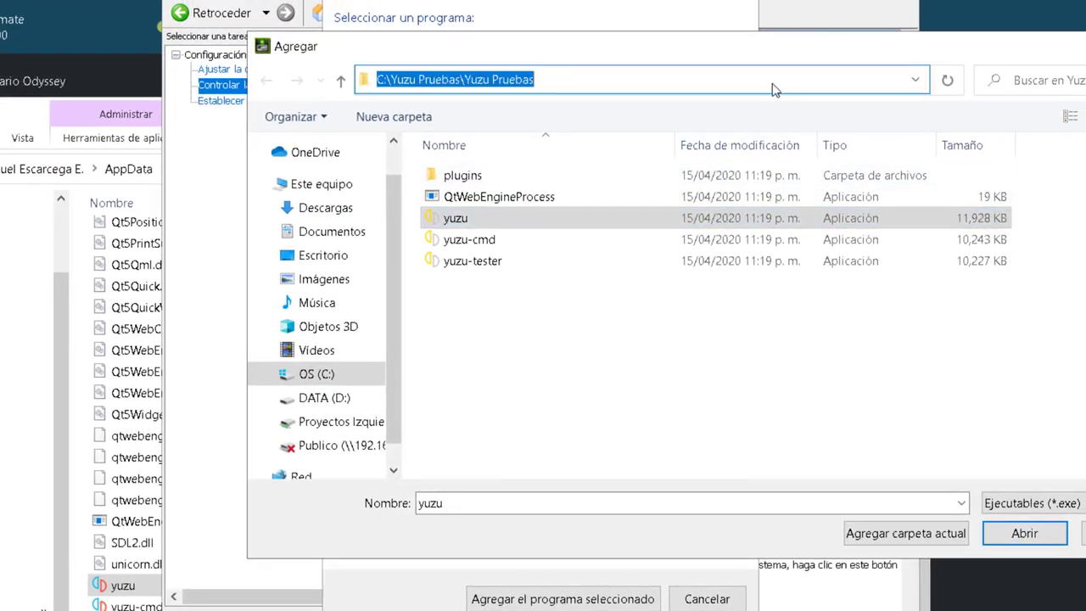
key(ctrl+v)
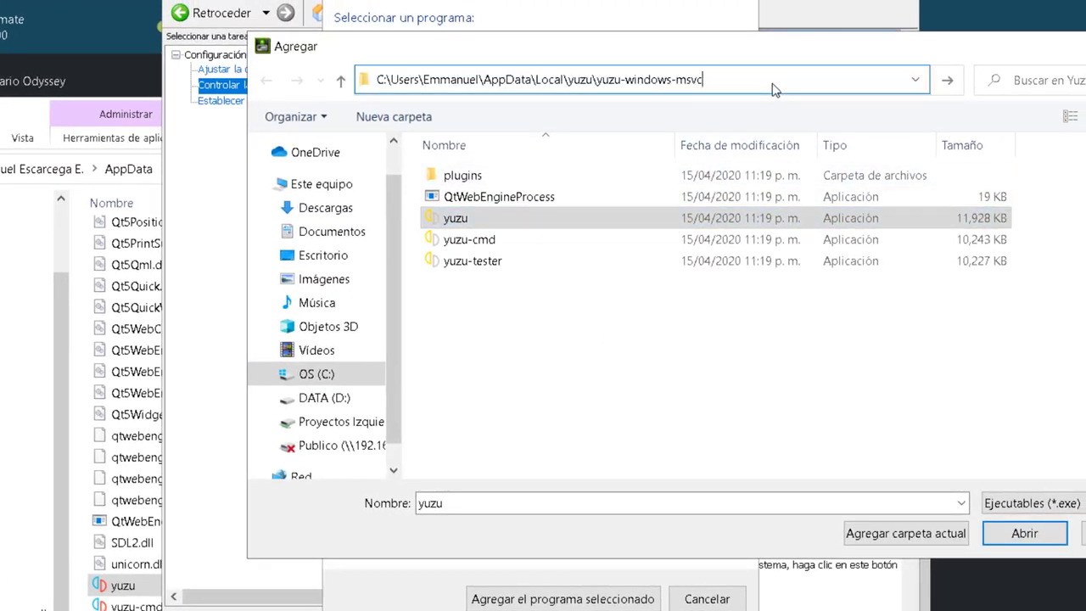
key(Return)
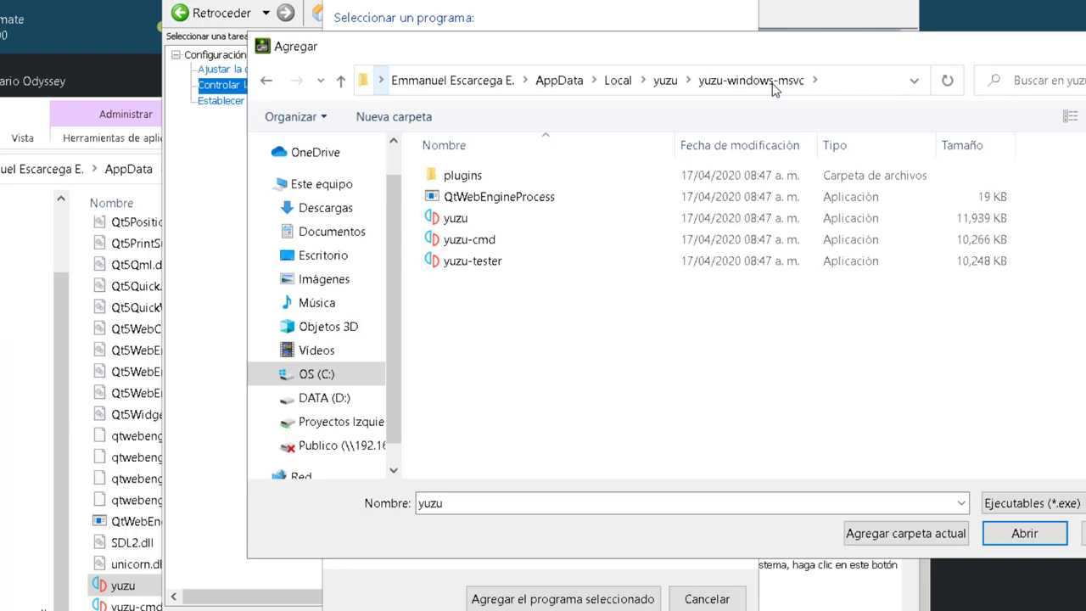
click(464, 221)
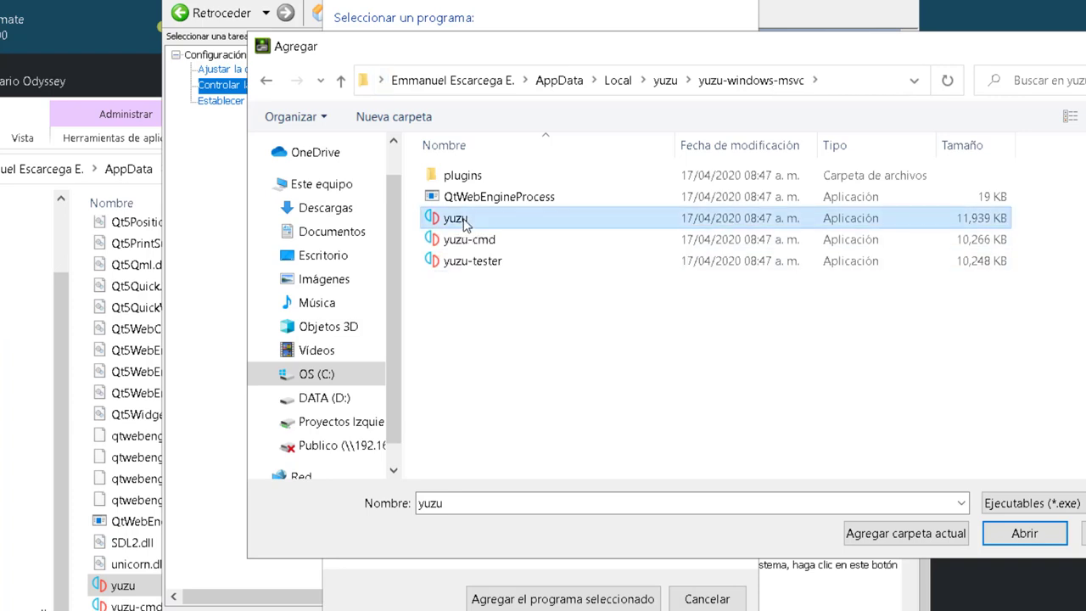
click(1008, 536)
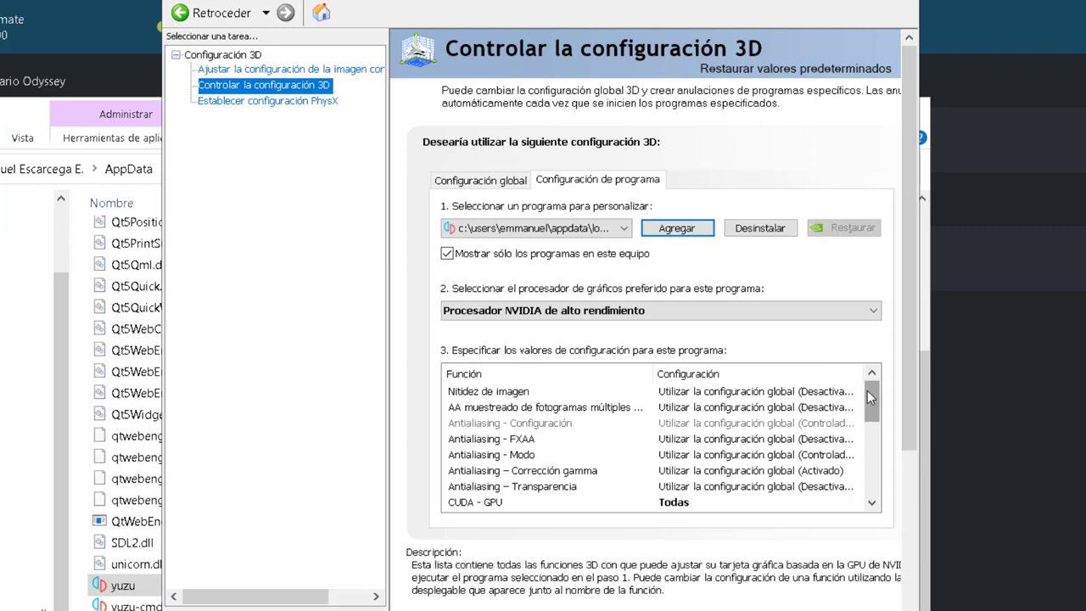
Review the 3D settings for the yuzu program, from image sharpening and shader cache down to power management, vertical sync and triple buffering.
click(559, 325)
click(559, 323)
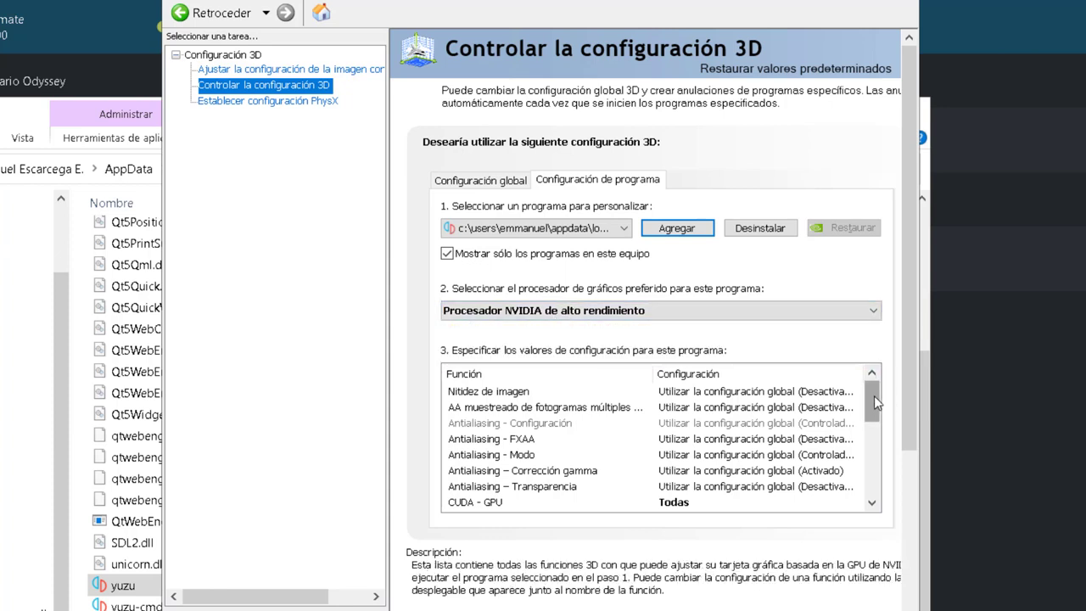
drag(878, 406, 880, 424)
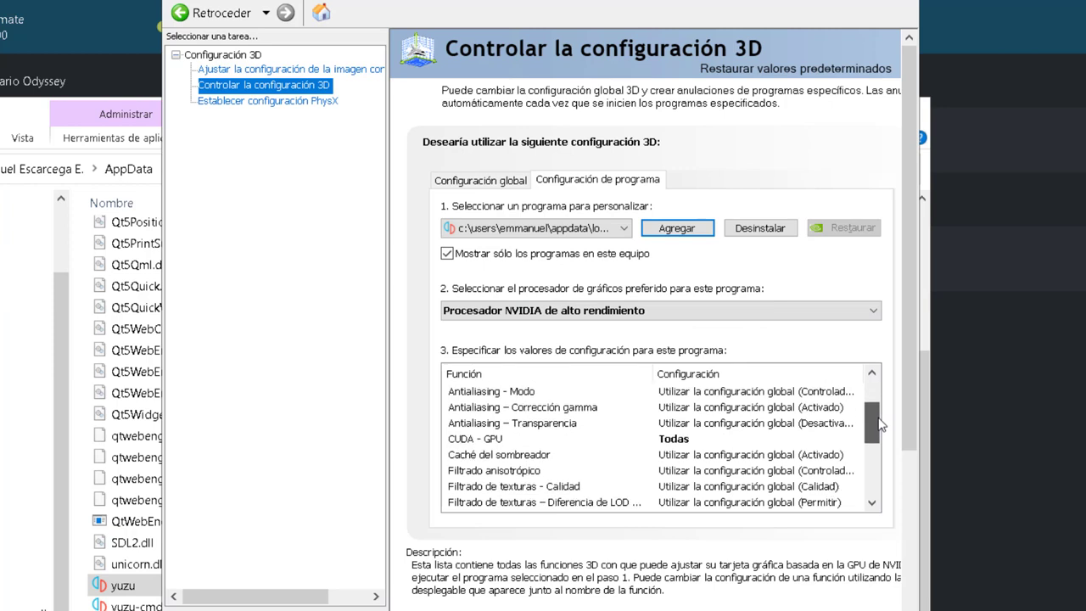
drag(880, 427, 878, 435)
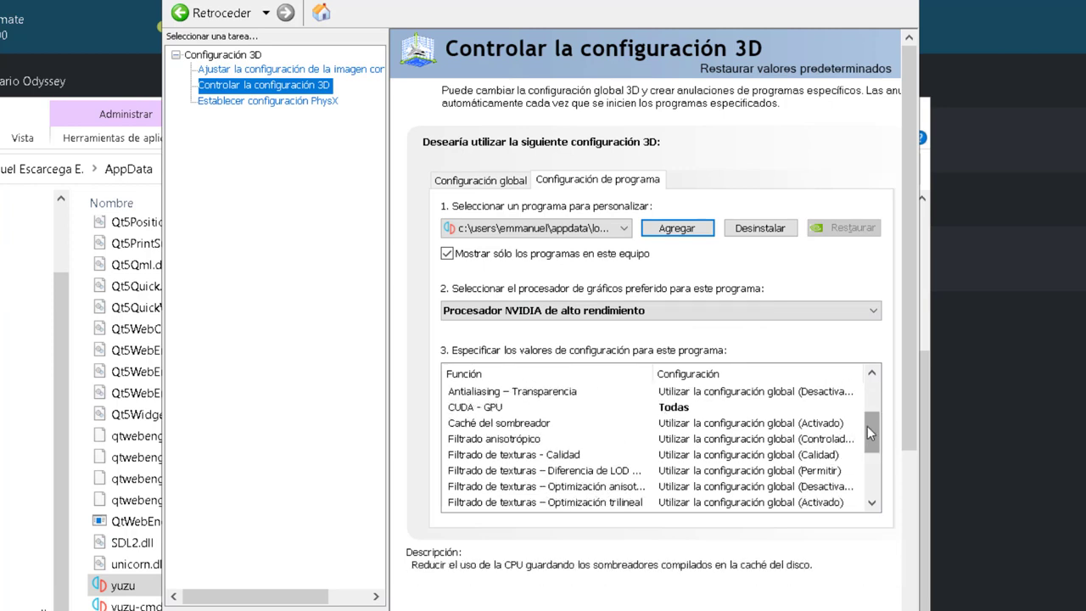
scroll(819, 466, down, 3)
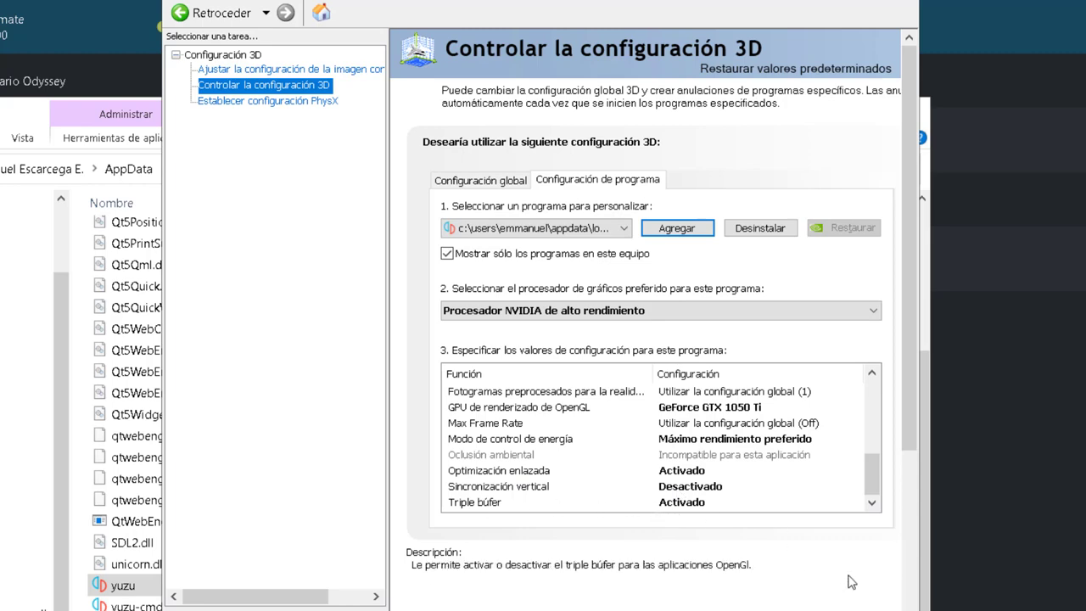
drag(910, 450, 821, 575)
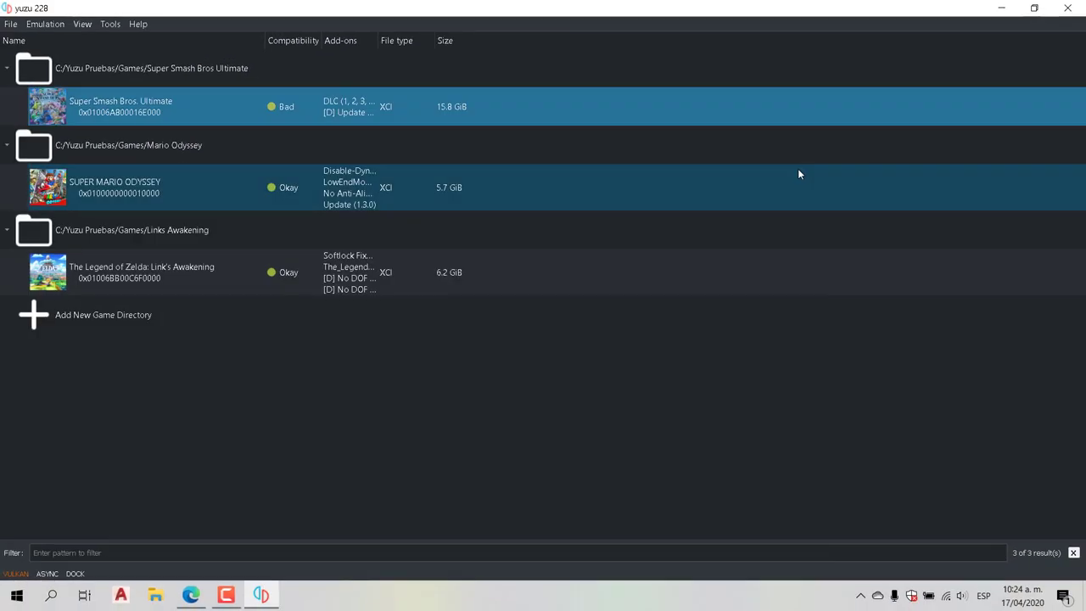
Minimize yuzu, check the selected power plan in the Windows additional power settings, and close them.
click(1001, 8)
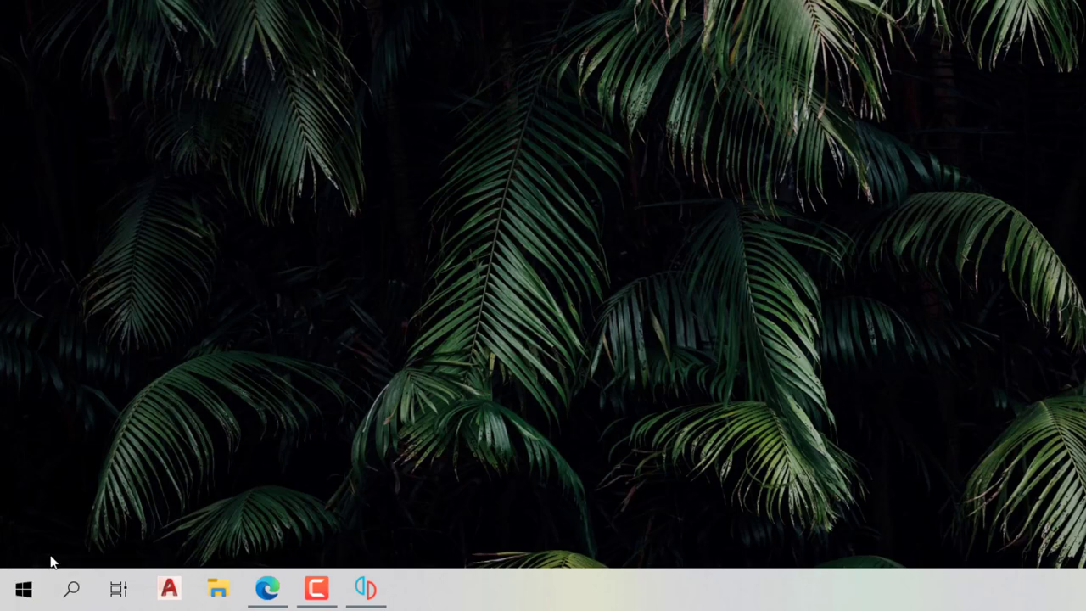
right_click(23, 589)
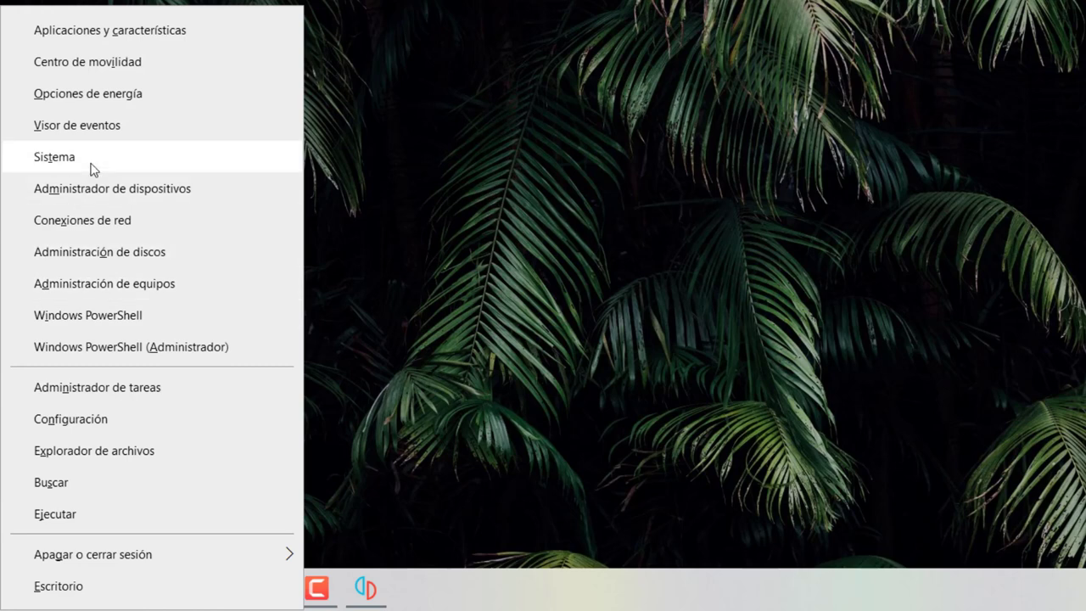
click(132, 96)
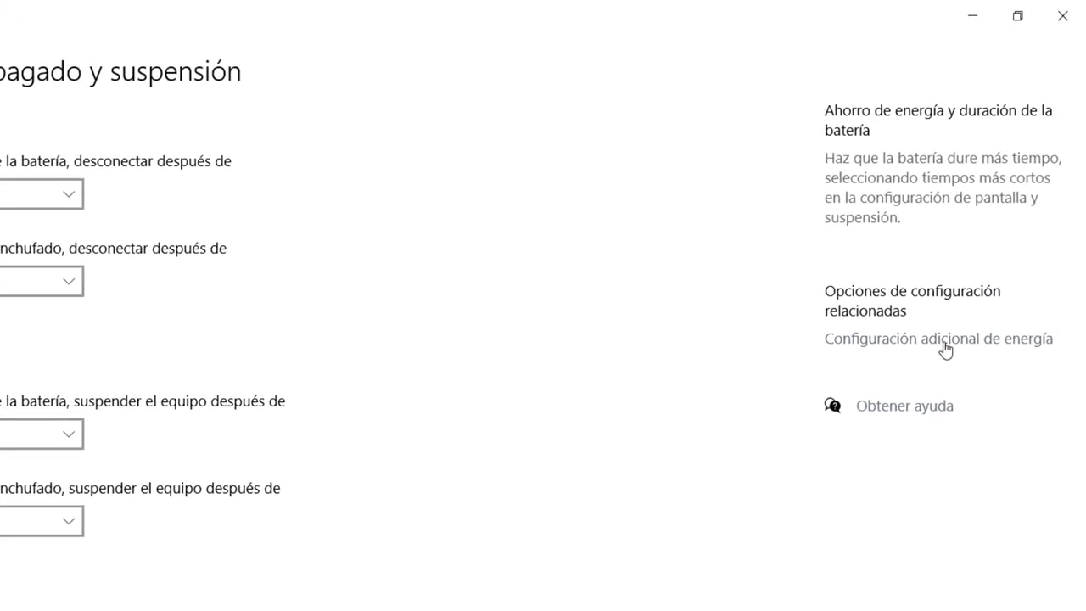
click(943, 352)
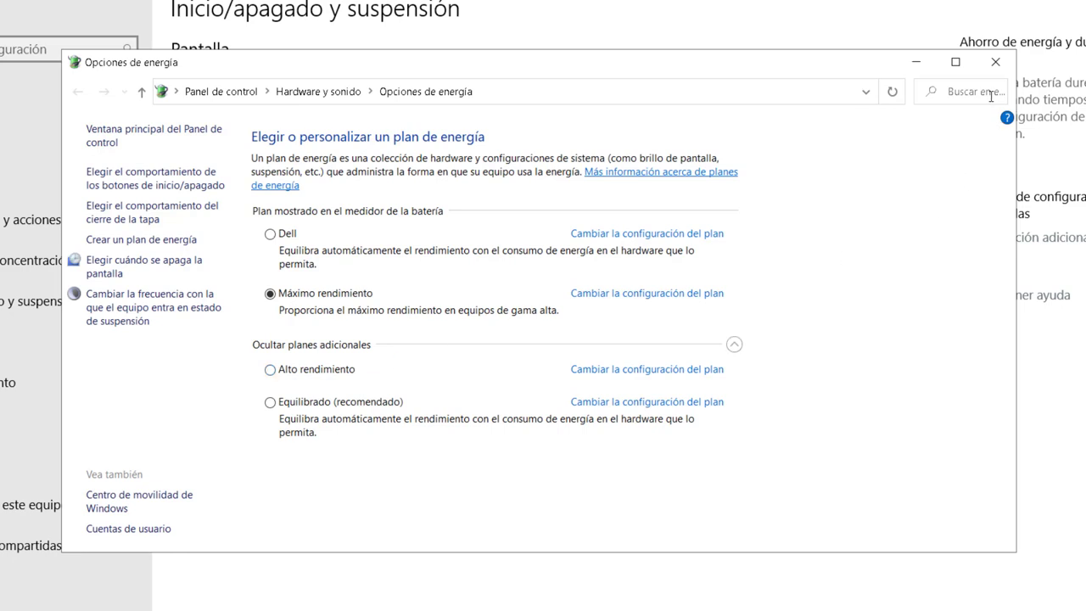
click(996, 68)
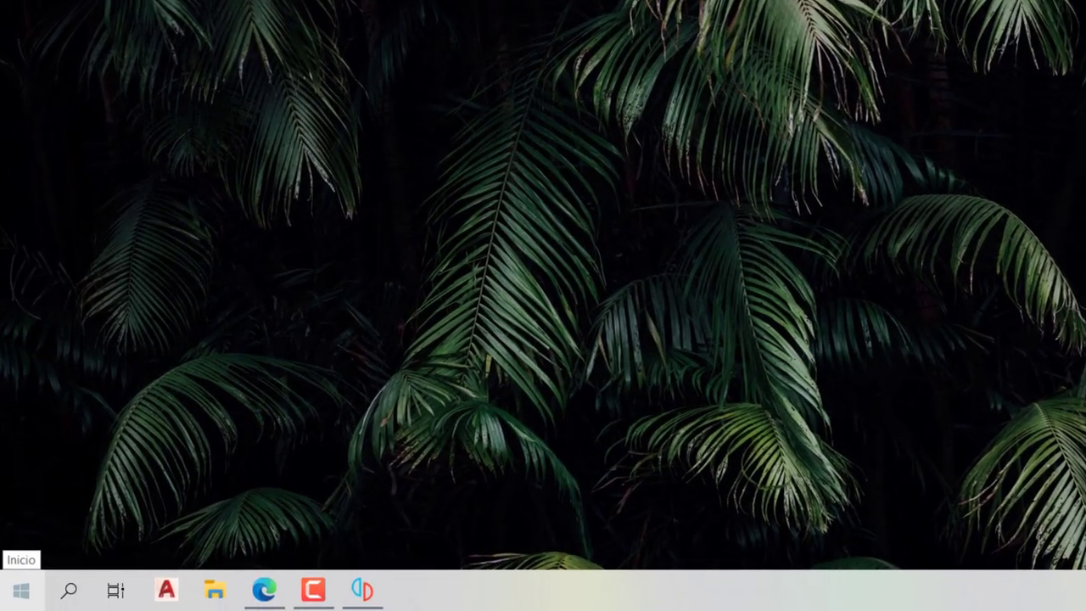
Open the advanced system settings from the Windows system information.
right_click(17, 591)
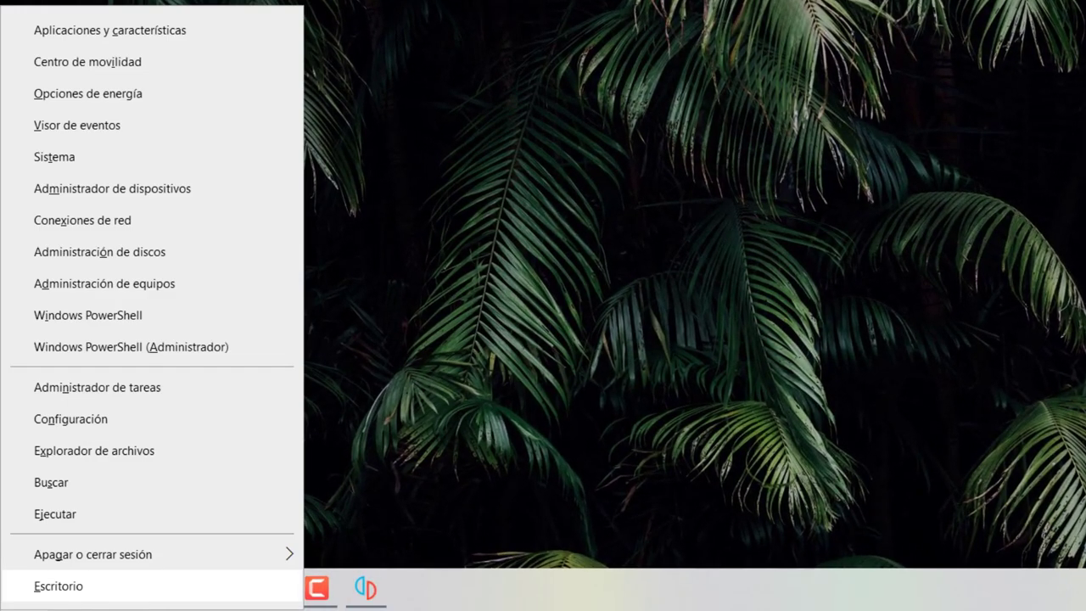
click(74, 161)
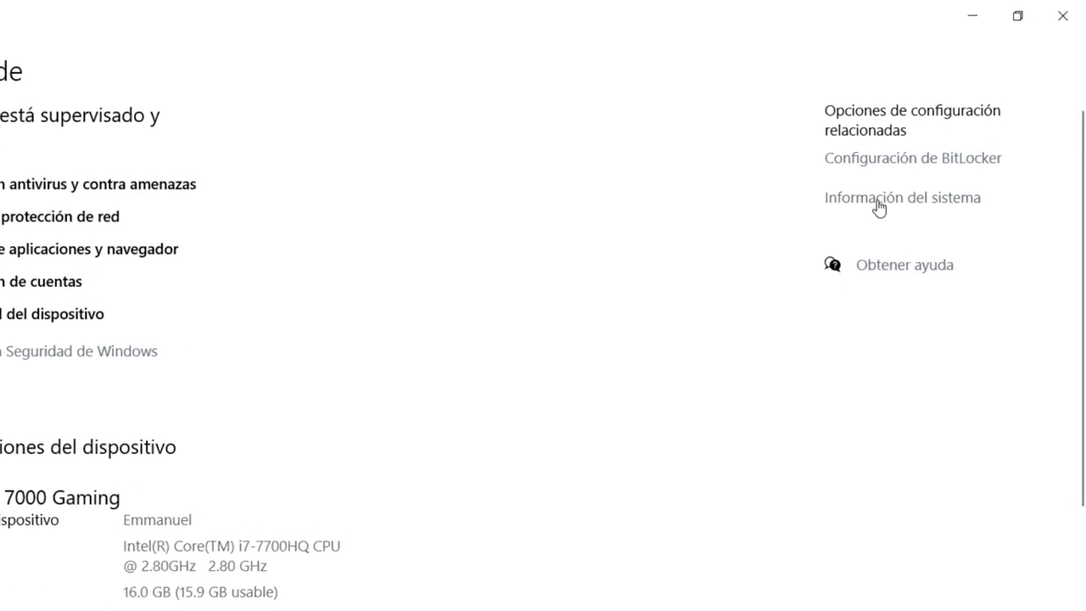
click(879, 200)
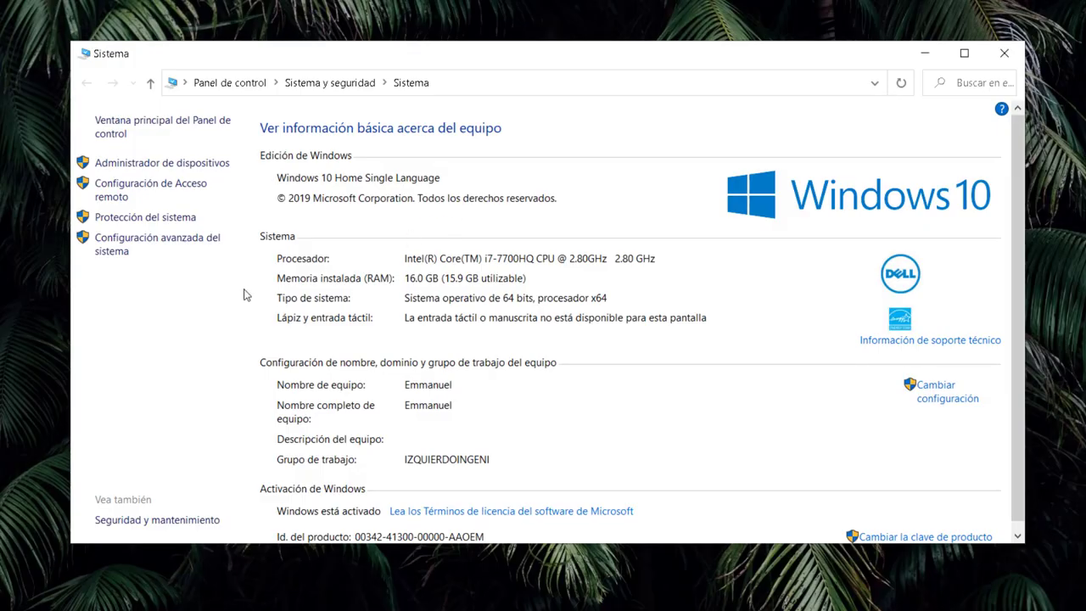
click(178, 246)
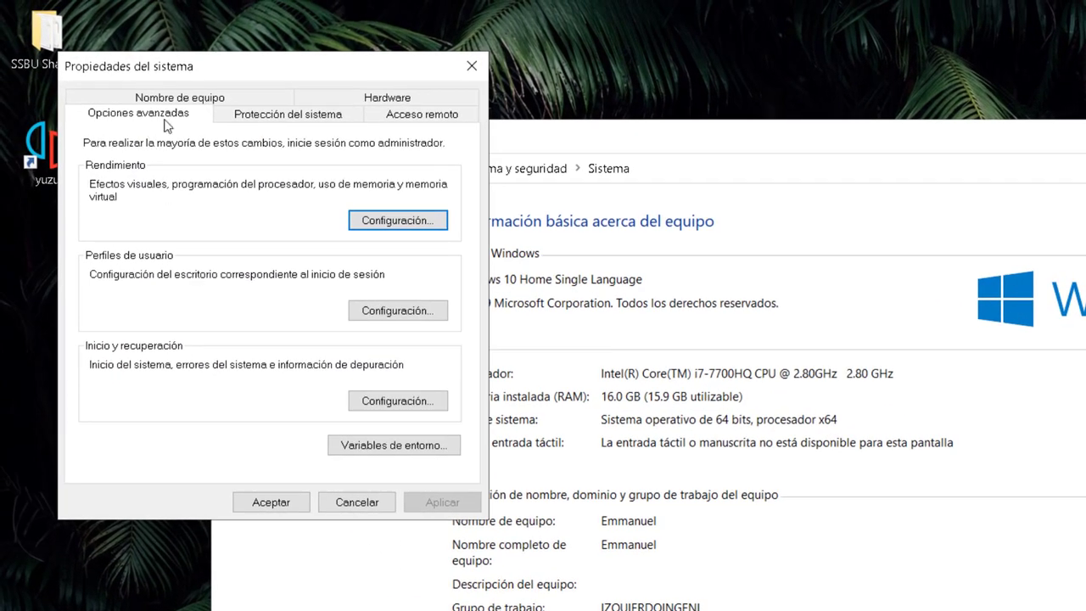
In the advanced performance options, keep a custom paging file of 10000 MB initial and maximum size on drive C: and accept it.
click(390, 225)
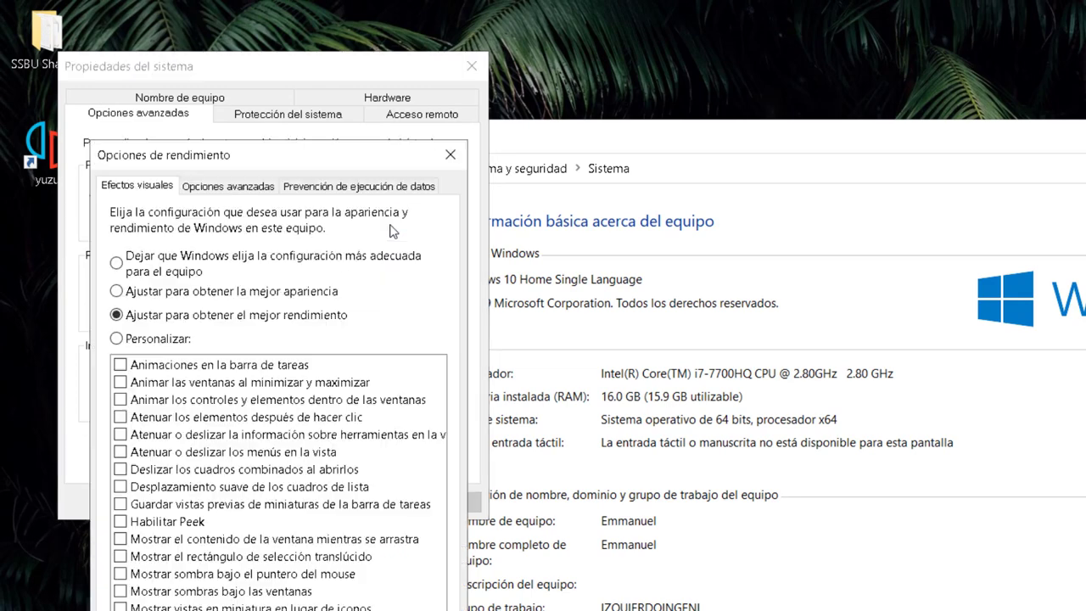
click(224, 189)
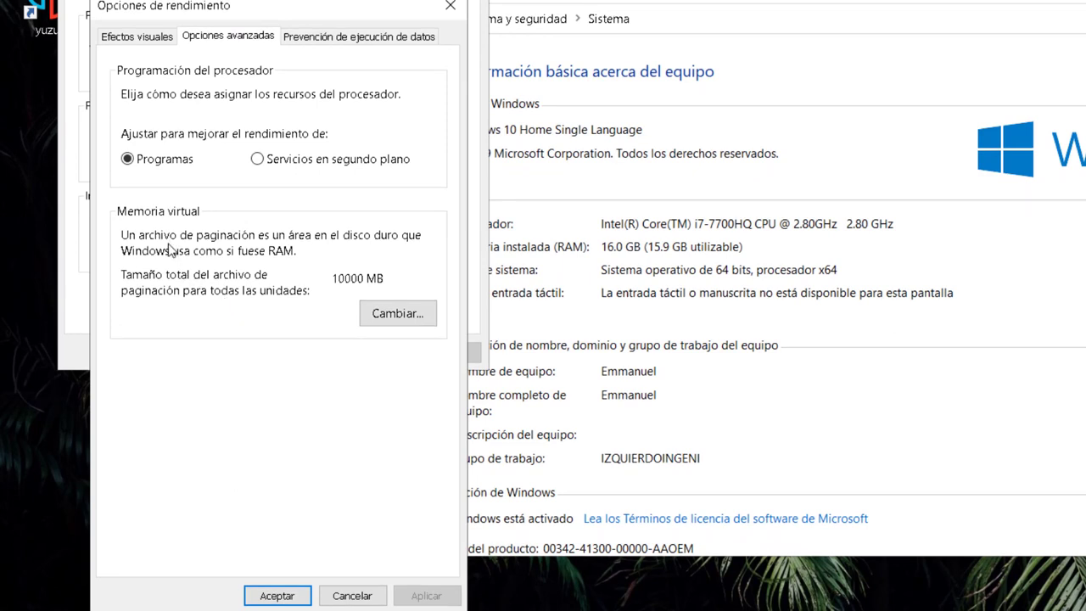
click(384, 319)
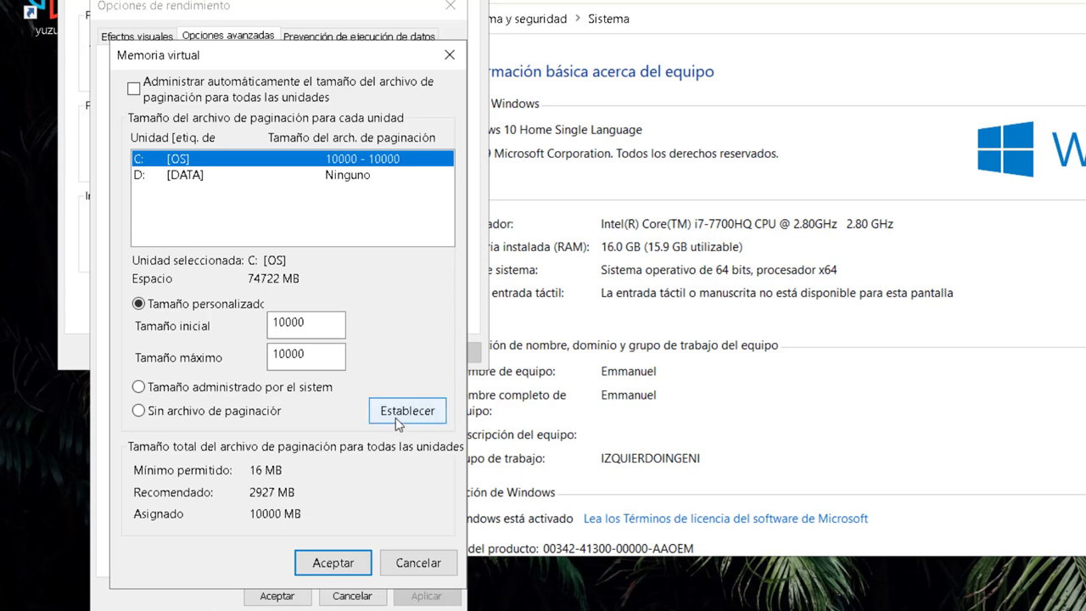
click(342, 566)
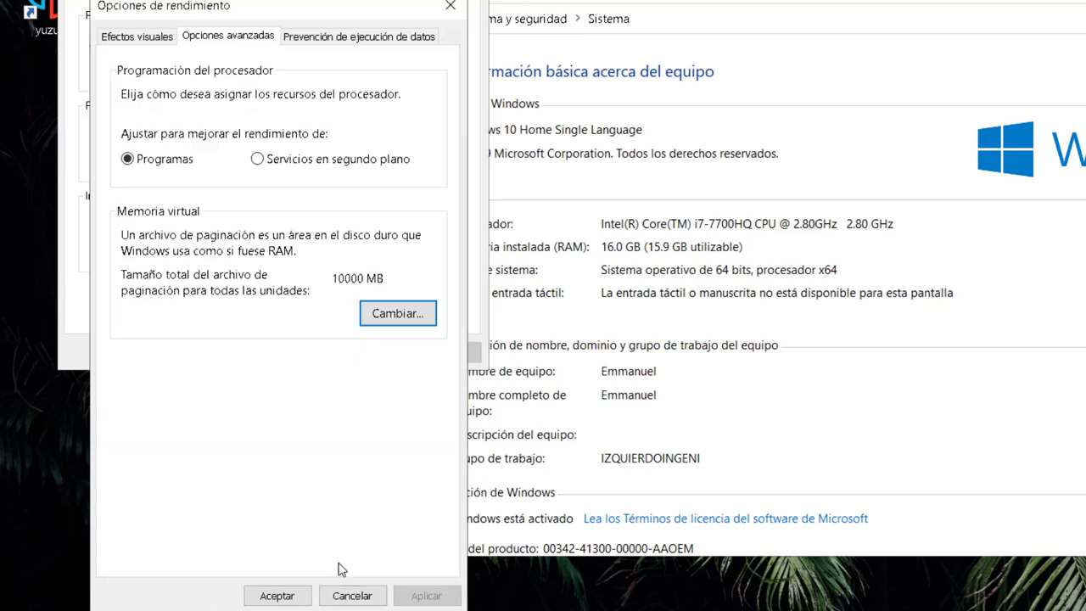
Accept the performance options and the system properties, and close the Windows system information.
click(293, 594)
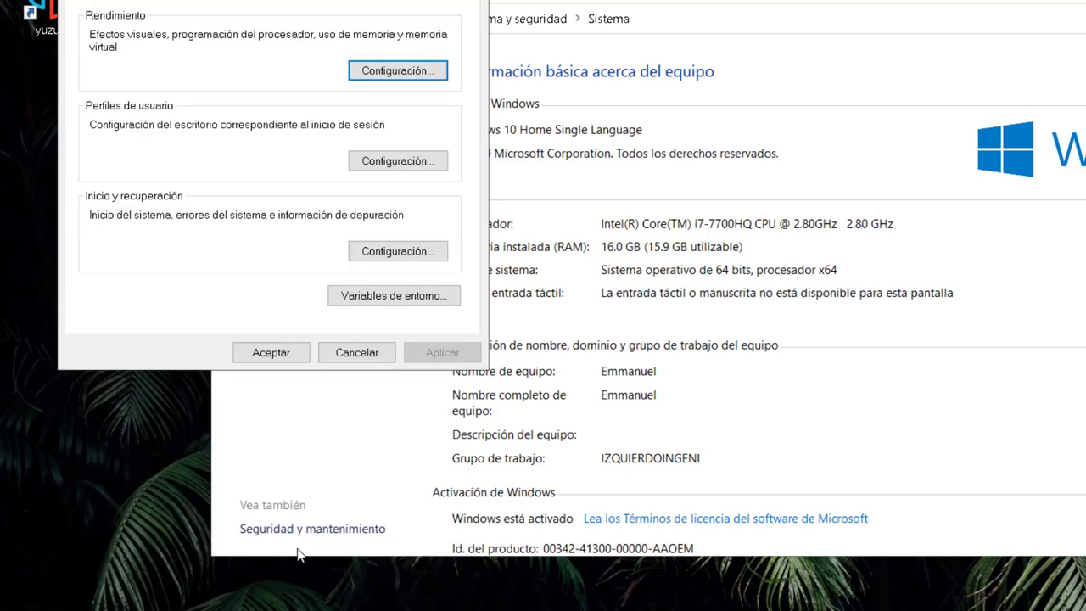
click(286, 357)
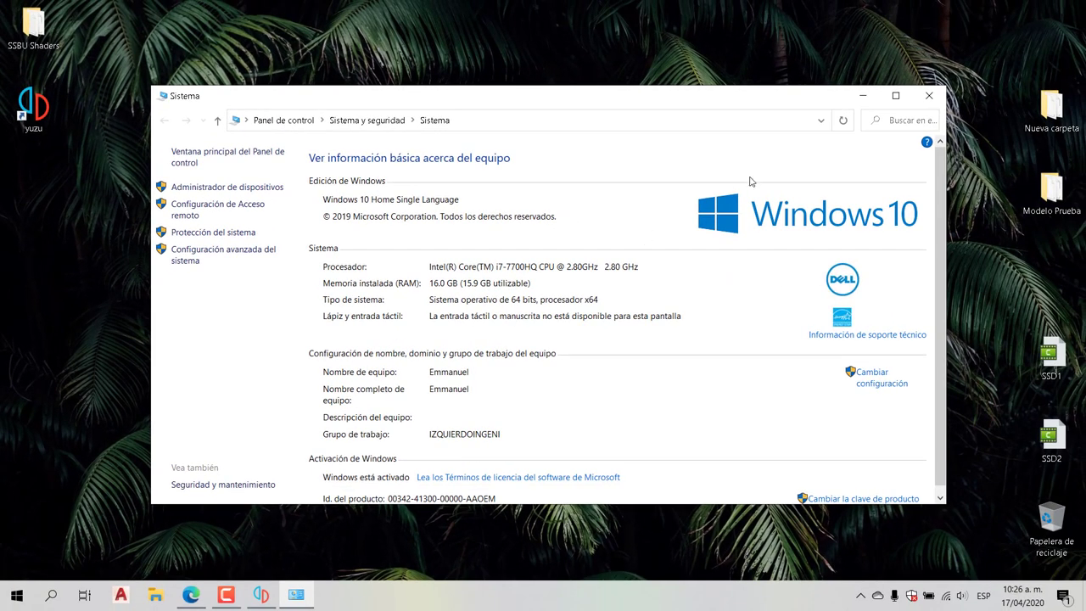
click(927, 99)
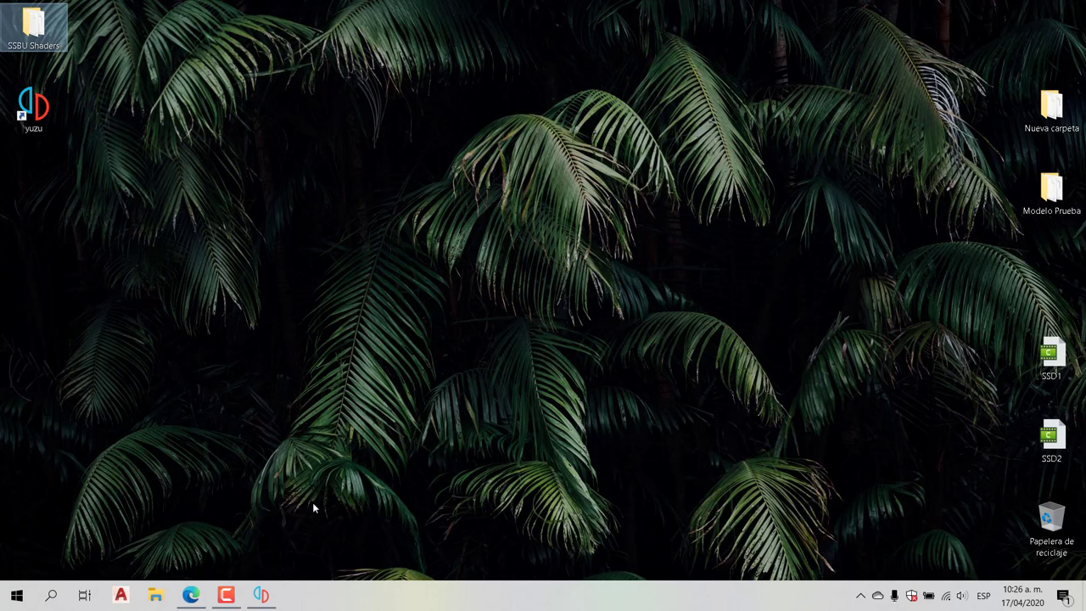
Switch back to yuzu and launch Super Smash Bros. Ultimate from the game list.
click(260, 595)
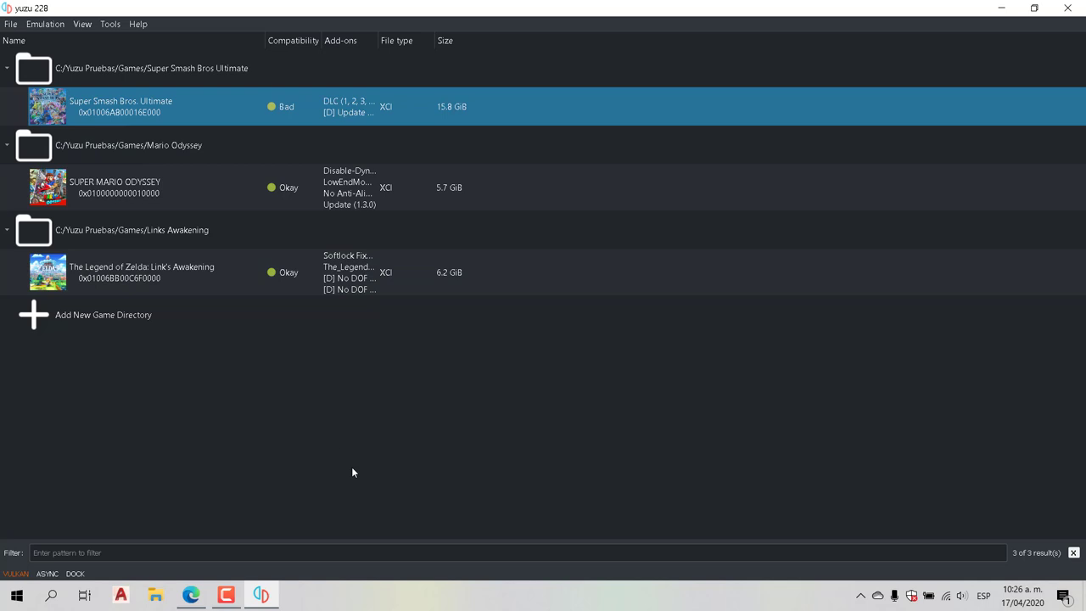
key(Return)
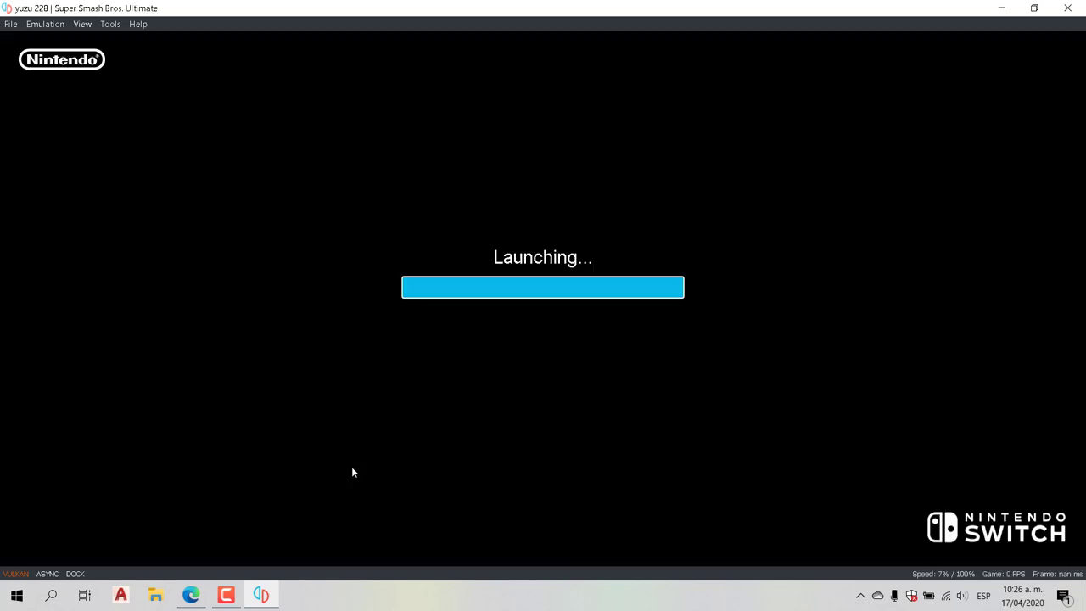
click(226, 595)
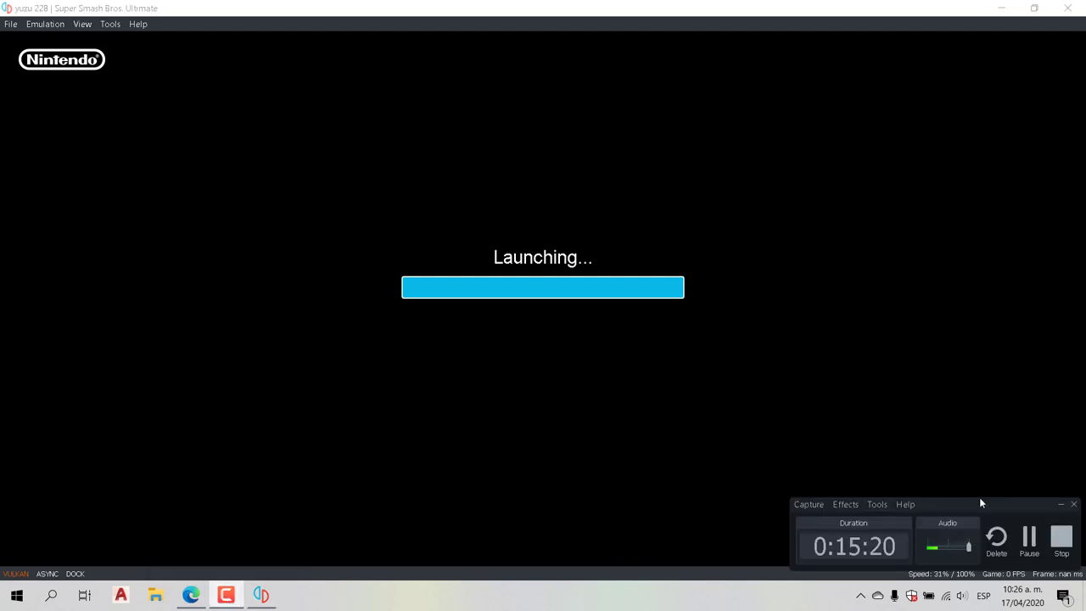
click(1061, 504)
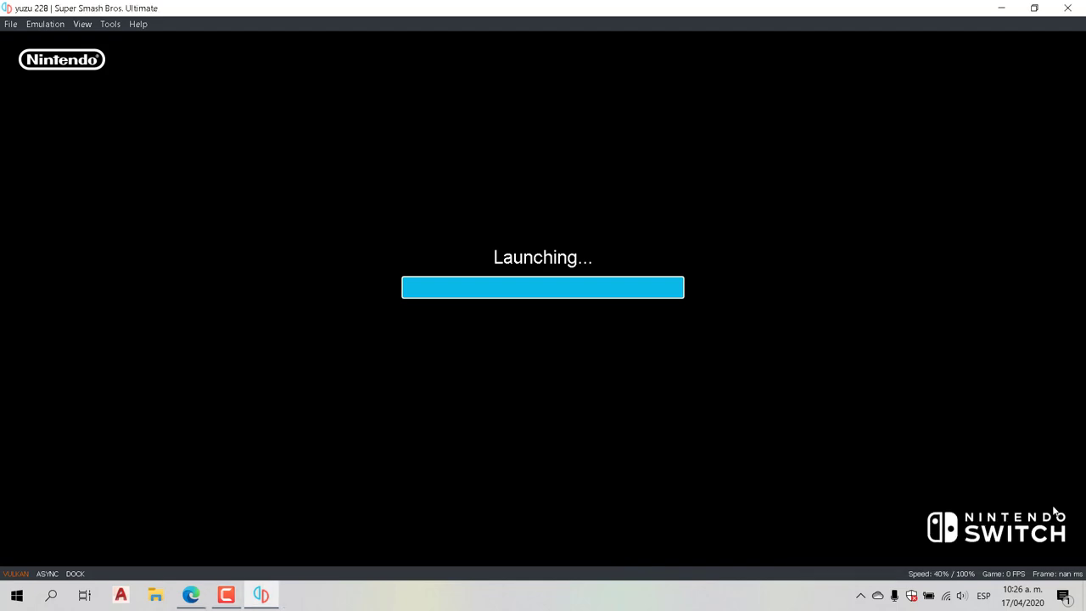